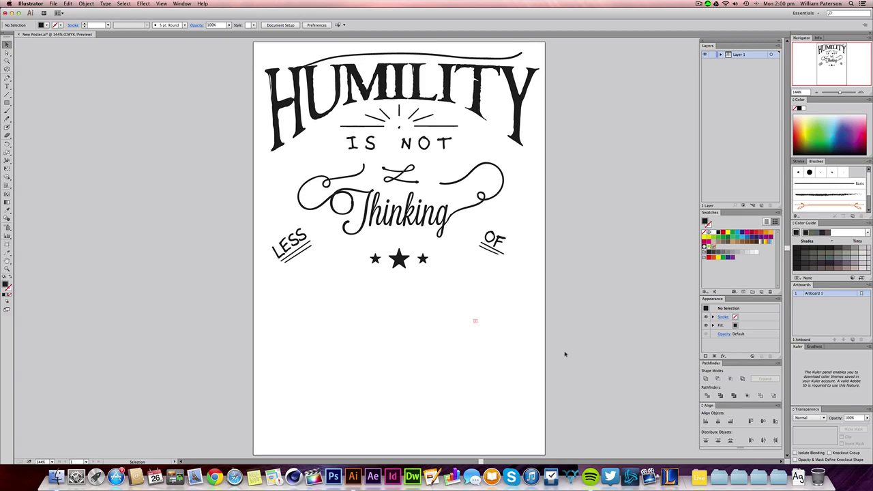
pyautogui.moveTo(607, 102); pyautogui.dragTo(196, 255)
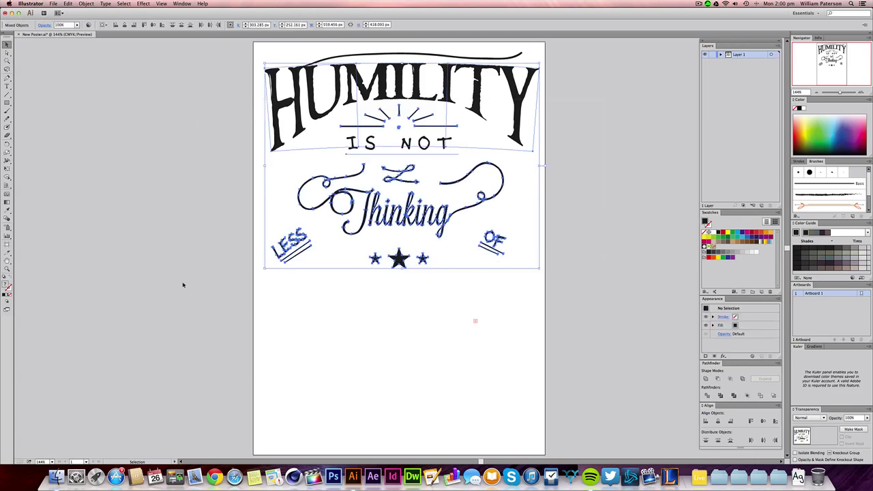
pyautogui.moveTo(183, 283); pyautogui.dragTo(659, 48)
pyautogui.click(630, 68)
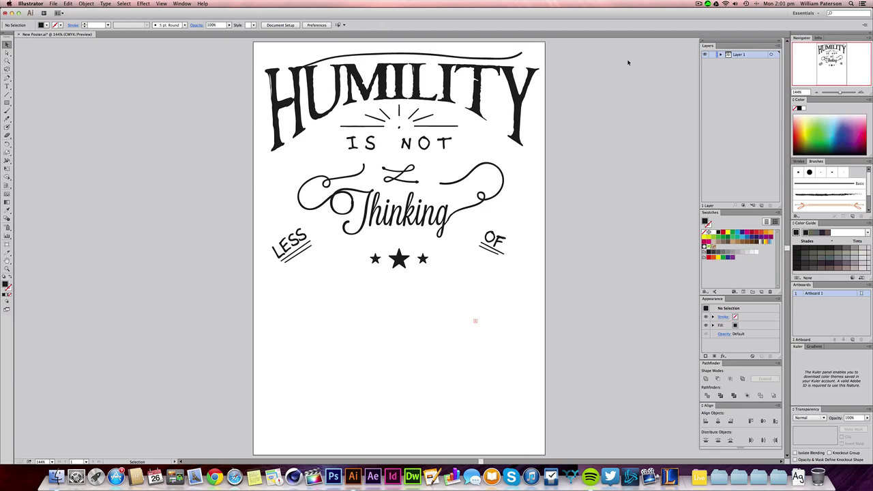
pyautogui.moveTo(581, 92); pyautogui.dragTo(426, 92)
pyautogui.click(613, 90)
pyautogui.moveTo(600, 90); pyautogui.dragTo(457, 78)
pyautogui.click(579, 112)
pyautogui.moveTo(584, 96); pyautogui.dragTo(91, 302)
pyautogui.click(91, 302)
pyautogui.moveTo(610, 96); pyautogui.dragTo(580, 101)
pyautogui.click(182, 296)
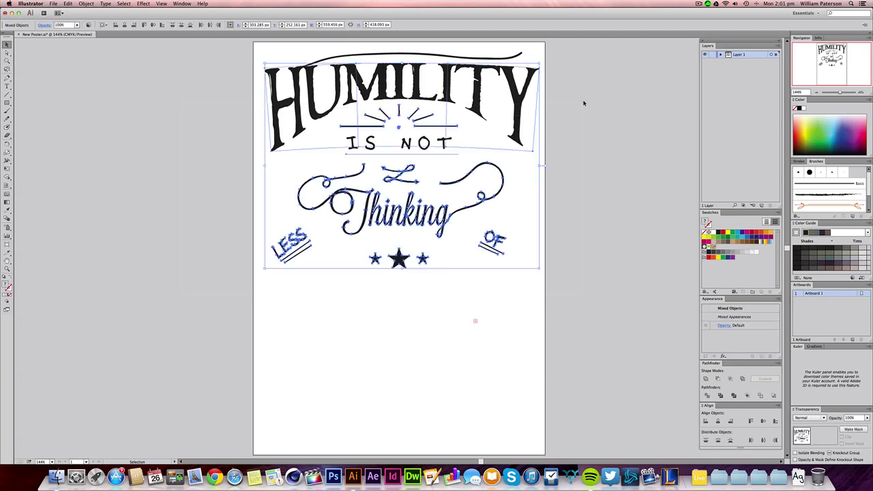
pyautogui.click(582, 107)
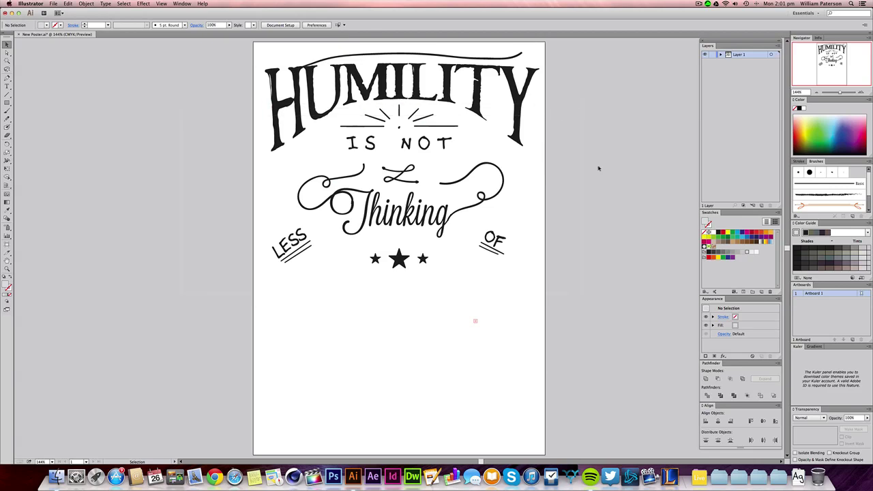
# Inspect the original HUMILITY heading by switching from its warp envelope to its contents and back, leaving it deselected.
pyautogui.click(492, 98)
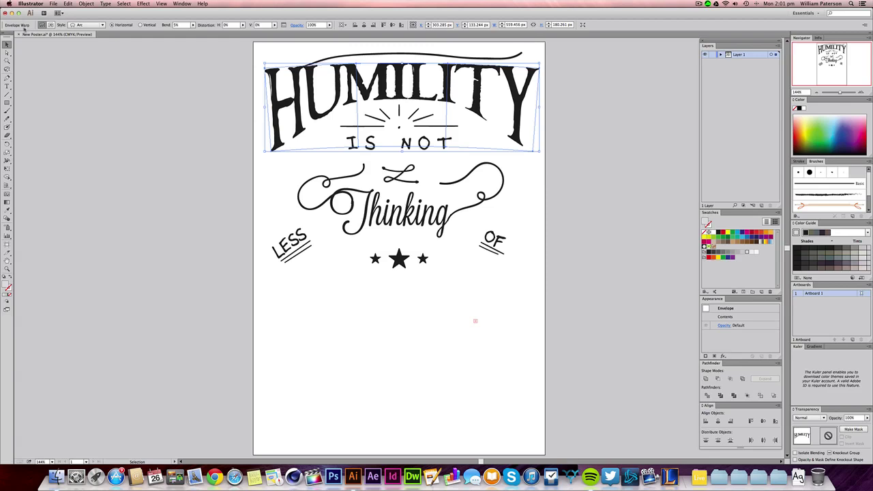
pyautogui.click(50, 25)
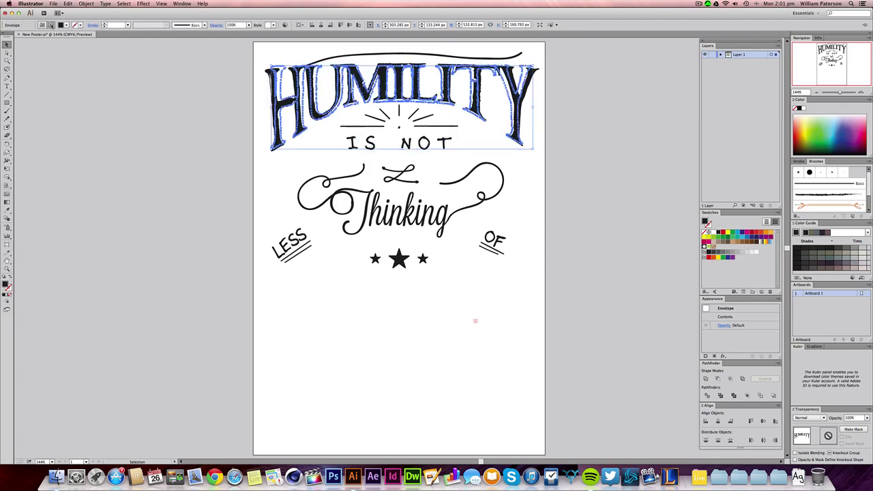
pyautogui.click(42, 25)
pyautogui.moveTo(113, 134); pyautogui.dragTo(199, 113)
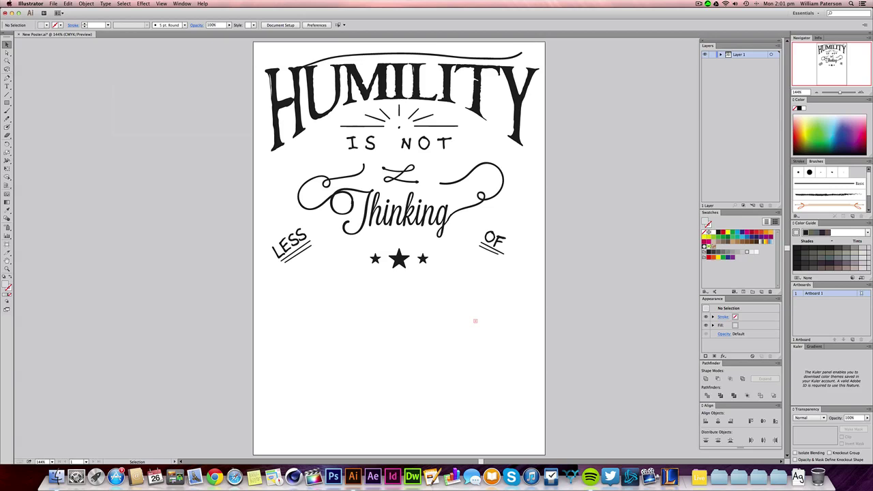
# Add a second artboard beside the finished poster.
pyautogui.click(851, 339)
pyautogui.moveTo(627, 315); pyautogui.dragTo(397, 311)
pyautogui.press('t')
pyautogui.click(452, 274)
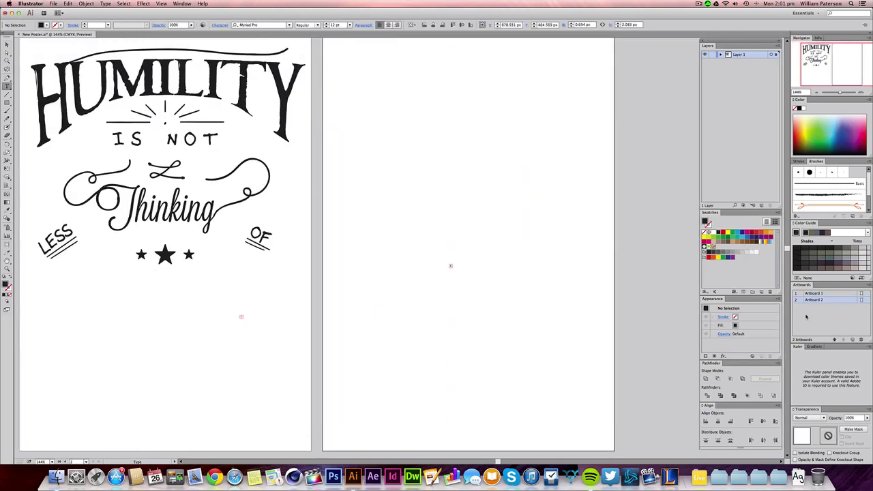
pyautogui.press('Escape')
# Add the point text "Humility" in the upper half of the new artboard.
pyautogui.press('t')
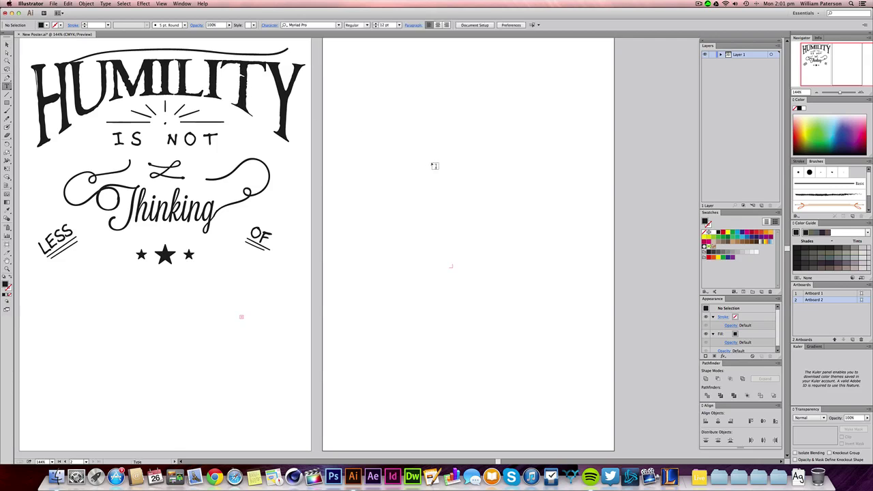
pyautogui.click(432, 163)
pyautogui.write('Hum')
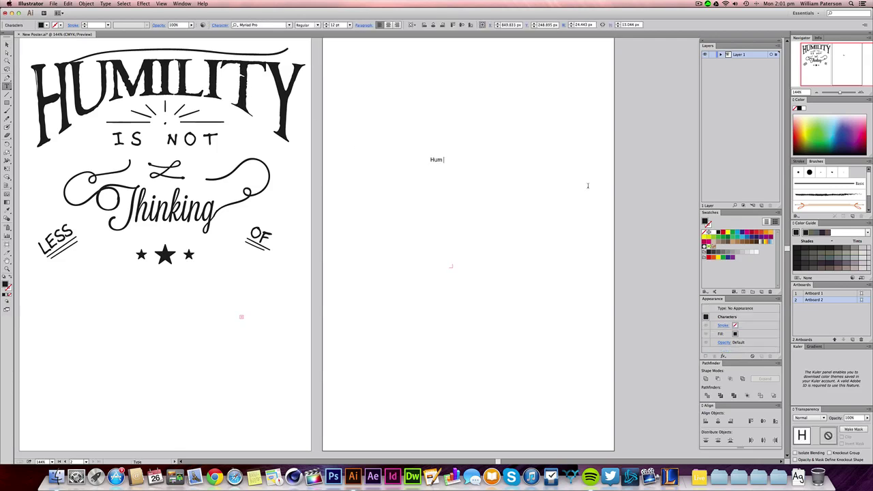
pyautogui.write('ility')
pyautogui.press('Escape')
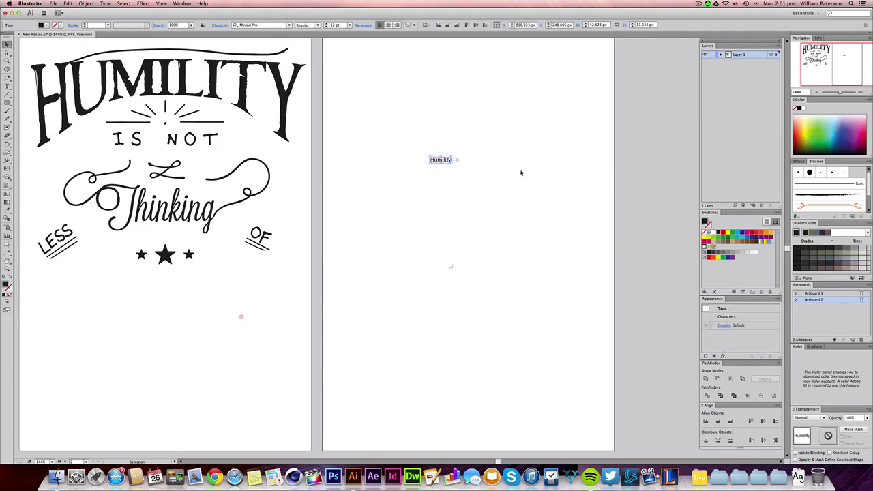
# Enlarge the Humility text to about 107 pt and place it near the top of the second artboard.
pyautogui.moveTo(450, 161); pyautogui.dragTo(534, 130)
pyautogui.moveTo(487, 166); pyautogui.dragTo(510, 129)
pyautogui.scroll(2, 505, 173)
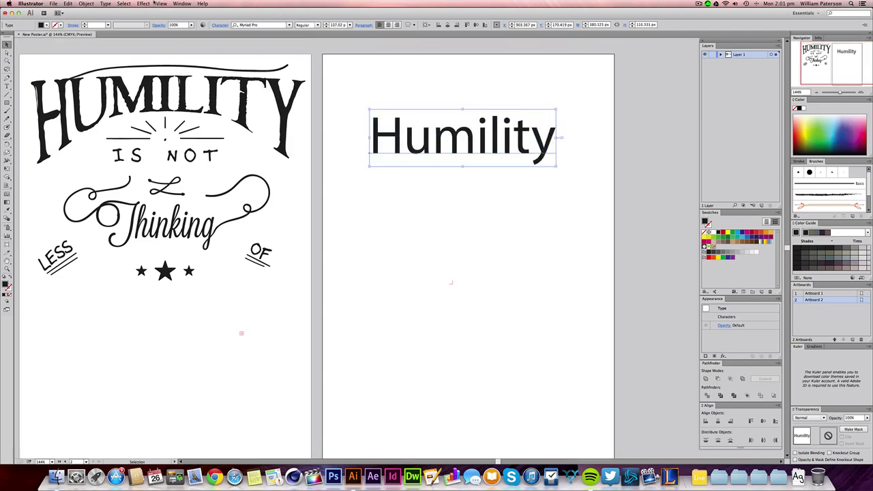
# Set the Humility text in the Nouvelle Vague Black font and convert it to uppercase, recentring it on the artboard.
pyautogui.click(288, 25)
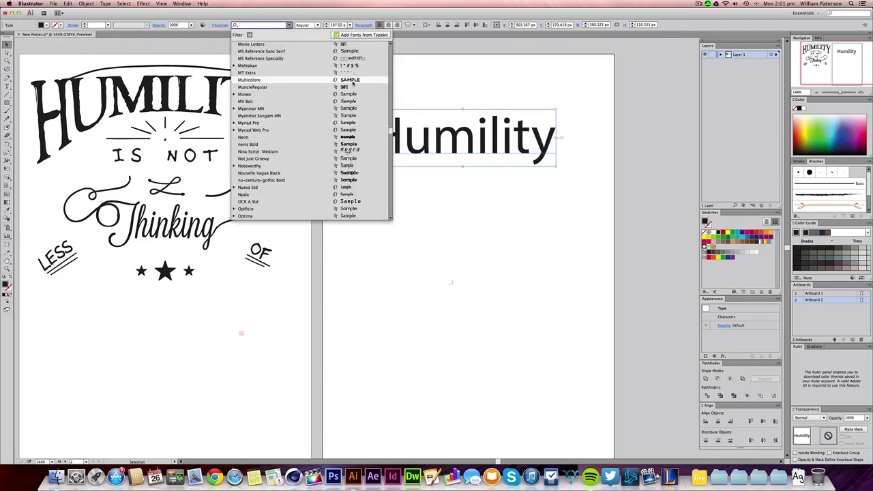
pyautogui.click(367, 176)
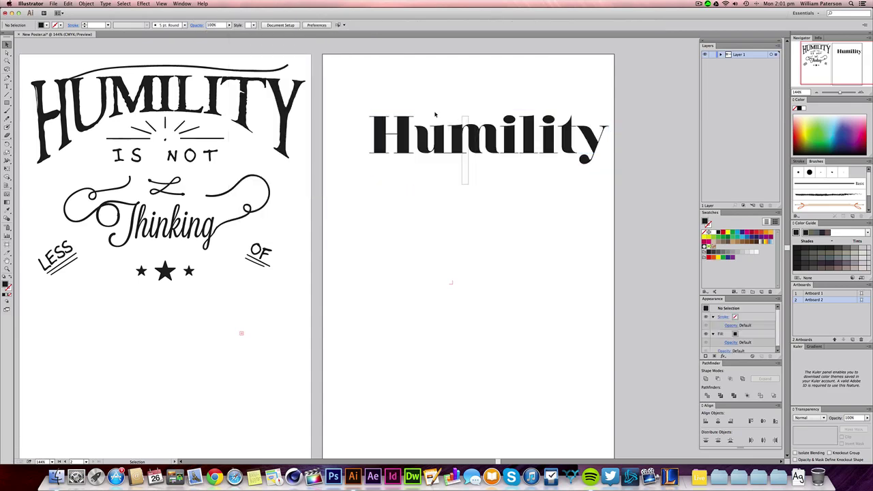
pyautogui.click(105, 3)
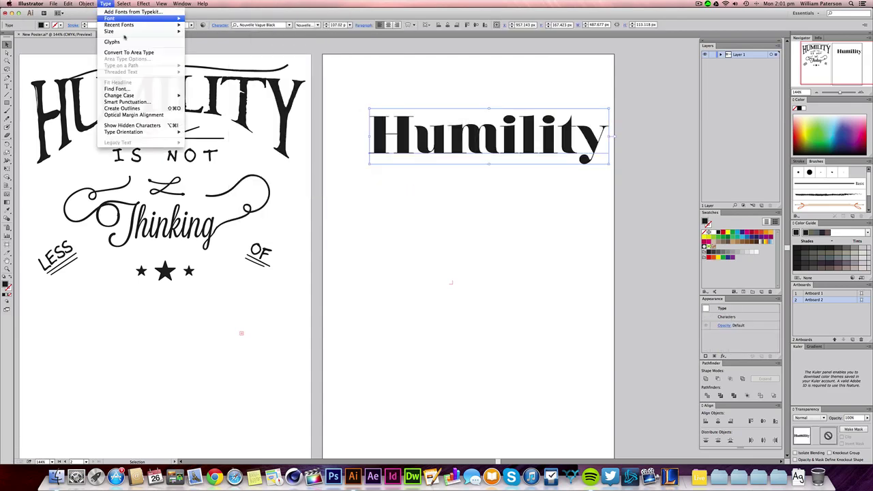
pyautogui.click(204, 94)
pyautogui.moveTo(510, 155); pyautogui.dragTo(470, 137)
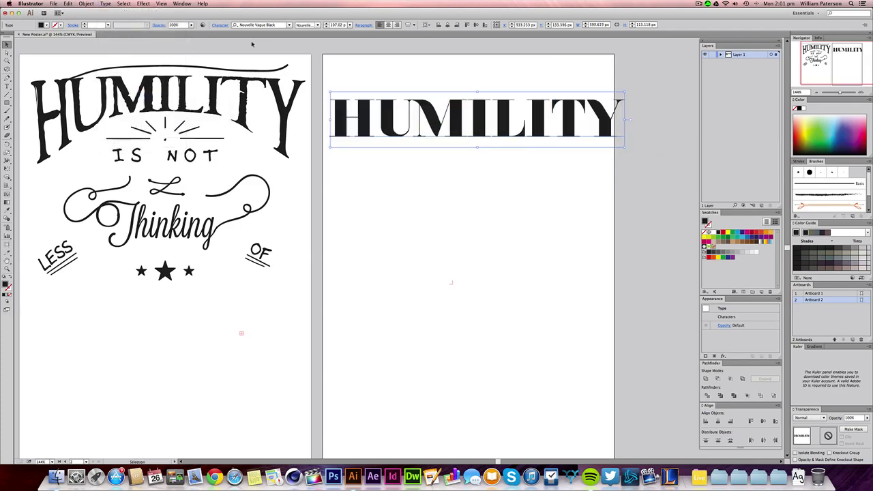
# Change the HUMILITY text's font to Abraham Lincoln and enlarge it to about 175 pt across the artboard's top.
pyautogui.click(275, 25)
pyautogui.write('ab')
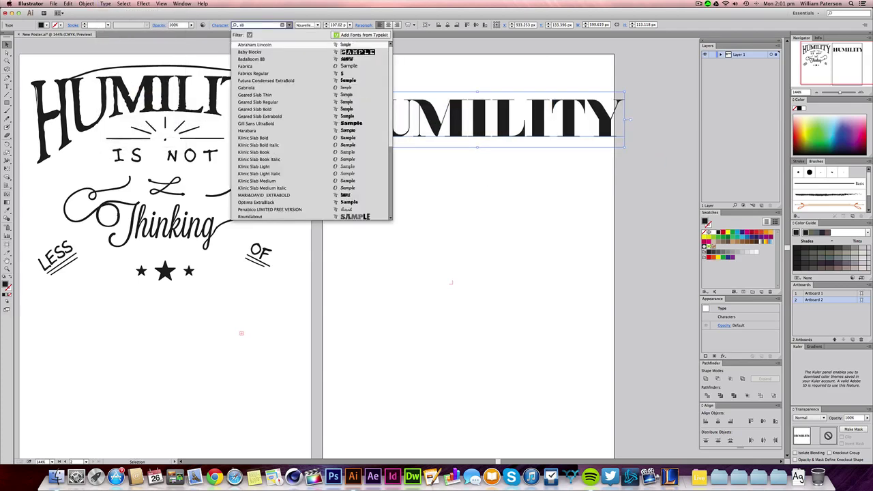
pyautogui.press('Return')
pyautogui.moveTo(434, 137); pyautogui.dragTo(567, 164)
pyautogui.moveTo(513, 129); pyautogui.dragTo(529, 141)
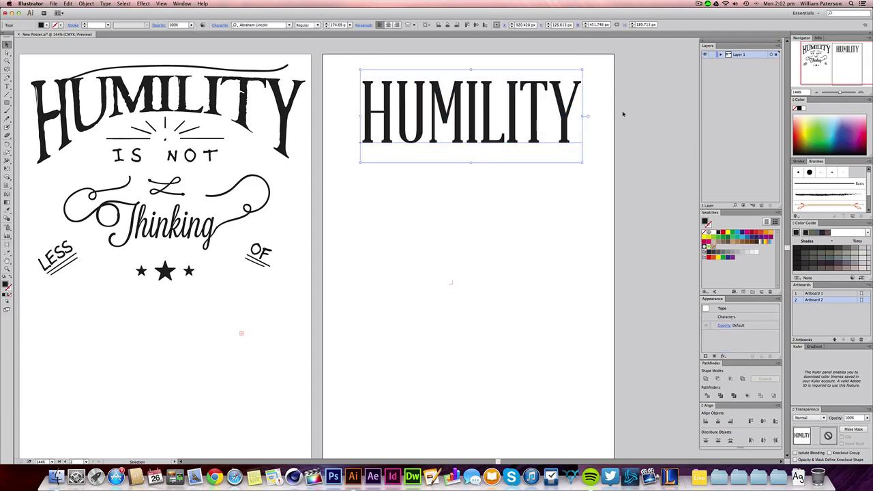
pyautogui.moveTo(623, 113); pyautogui.dragTo(418, 125)
pyautogui.click(460, 185)
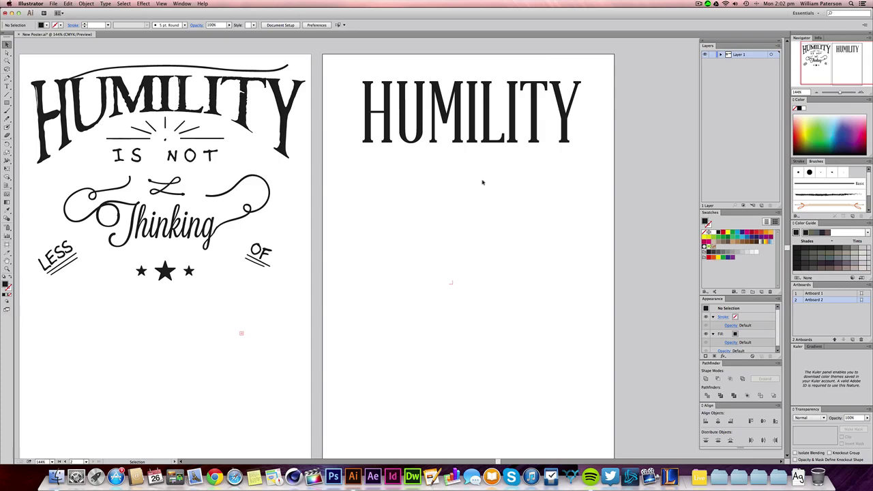
pyautogui.moveTo(482, 183); pyautogui.dragTo(565, 116)
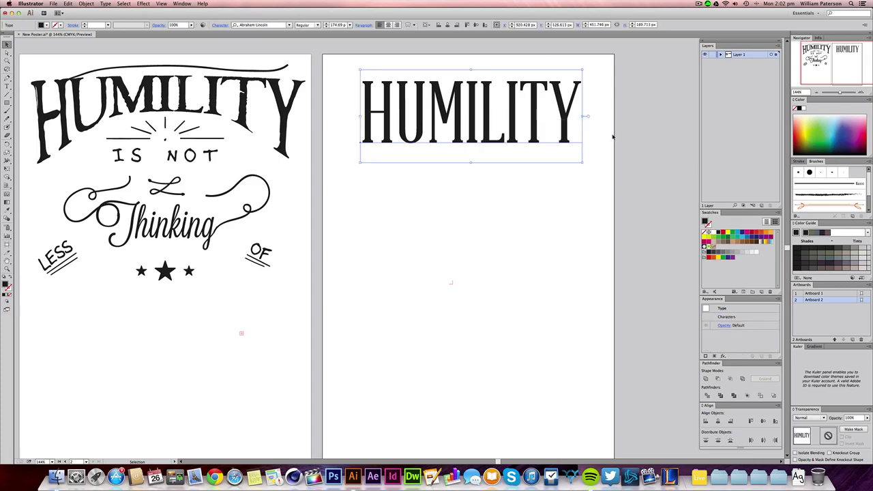
pyautogui.moveTo(620, 139); pyautogui.dragTo(464, 129)
pyautogui.click(375, 204)
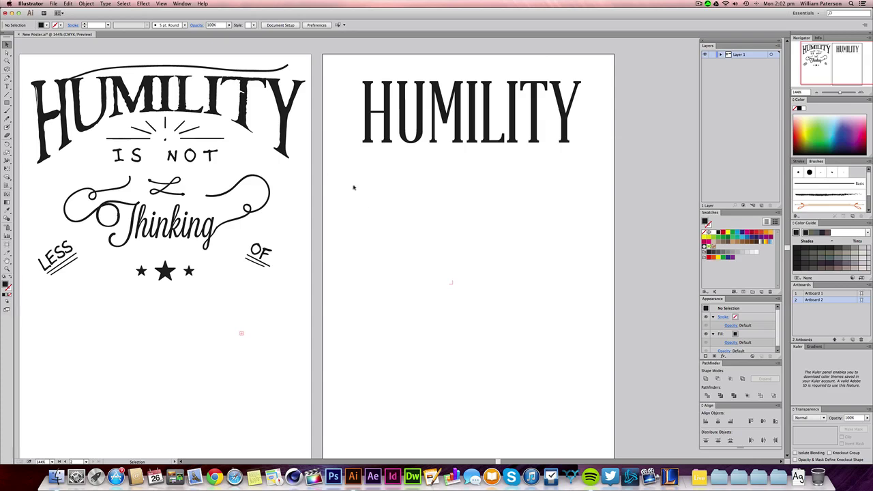
pyautogui.moveTo(512, 187); pyautogui.dragTo(598, 102)
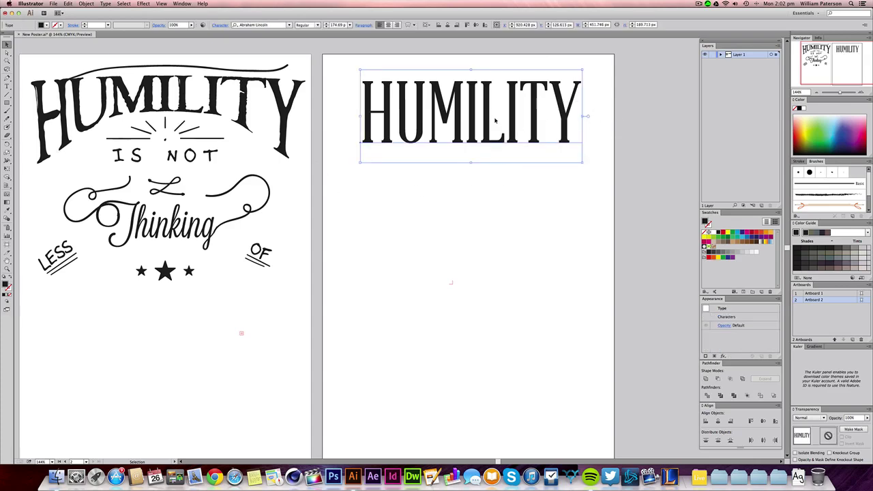
# Nudge the HUMILITY text slightly and start an envelope warp on it, previewing the Arc style with an 11% bend.
pyautogui.moveTo(495, 121); pyautogui.dragTo(497, 123)
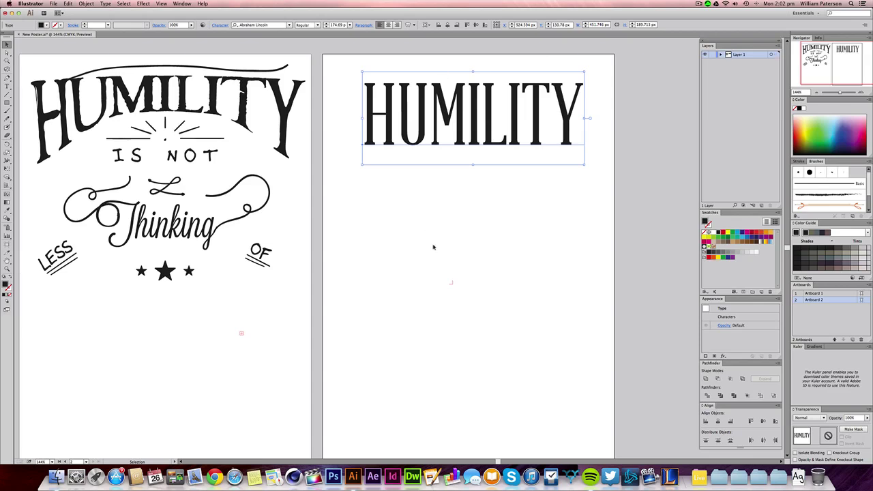
pyautogui.moveTo(444, 243); pyautogui.dragTo(537, 105)
pyautogui.click(408, 26)
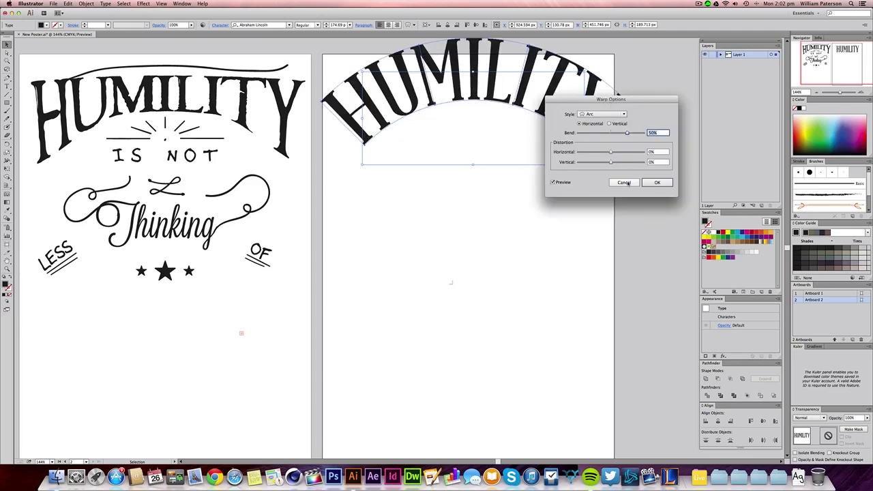
pyautogui.click(607, 114)
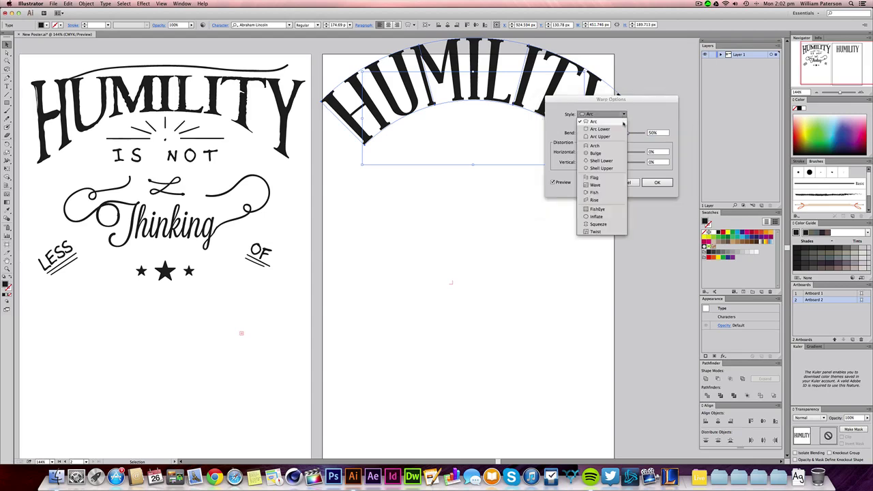
pyautogui.click(610, 122)
pyautogui.click(611, 115)
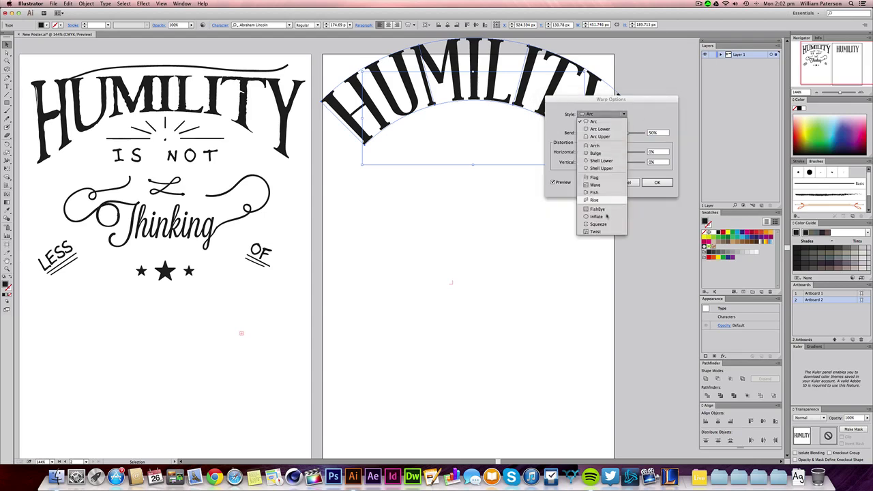
pyautogui.click(640, 118)
pyautogui.moveTo(619, 134)
pyautogui.mouseDown()
pyautogui.moveTo(603, 135)
pyautogui.moveTo(614, 134)
pyautogui.mouseUp()
# Warp the HUMILITY text with the horizontal Arc Lower style and a bend of -37%, then apply it.
pyautogui.click(610, 114)
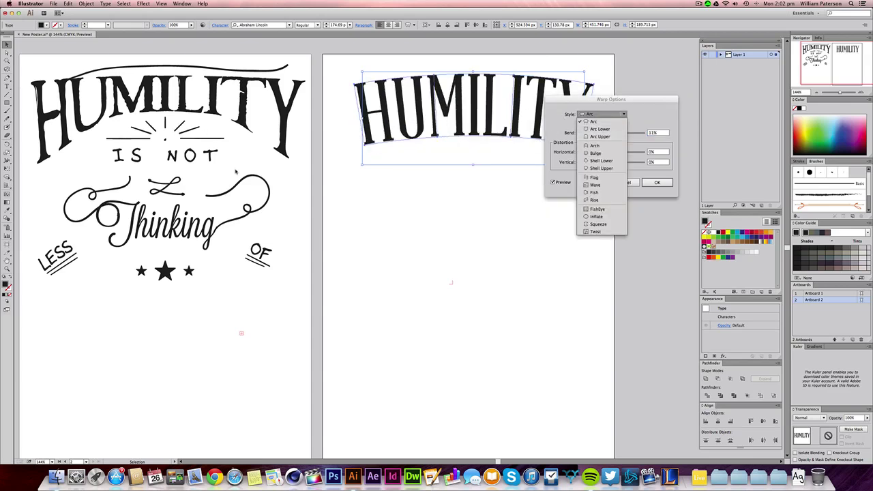
pyautogui.click(599, 129)
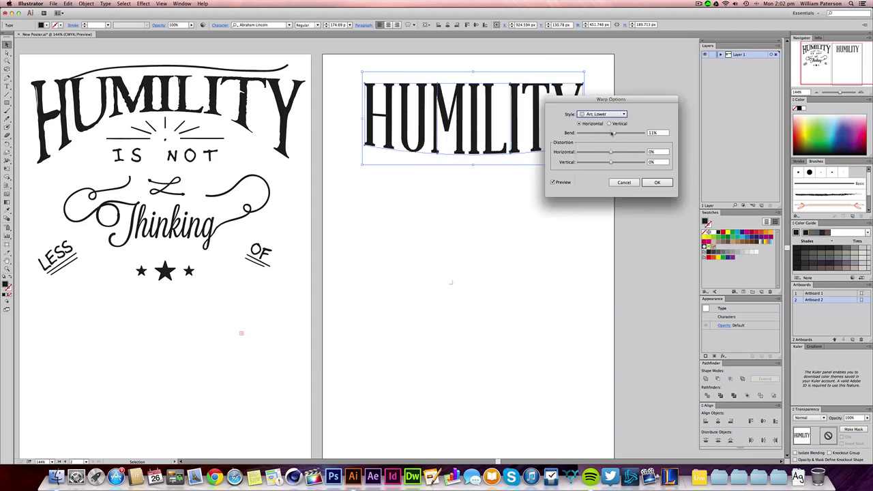
pyautogui.moveTo(614, 133)
pyautogui.mouseDown()
pyautogui.moveTo(629, 134)
pyautogui.moveTo(598, 133)
pyautogui.mouseUp()
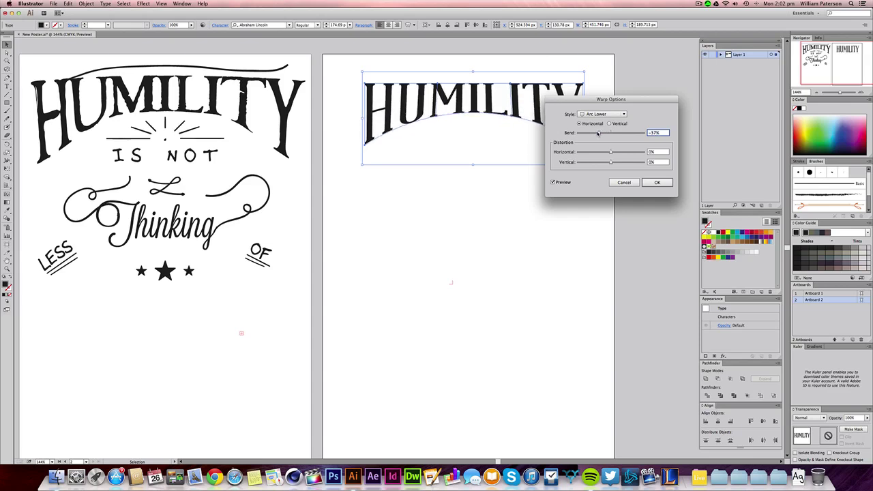
pyautogui.click(656, 182)
pyautogui.click(493, 203)
# Inspect the warped HUMILITY text on the second artboard by switching to its contents and back to the envelope.
pyautogui.moveTo(388, 174); pyautogui.dragTo(345, 111)
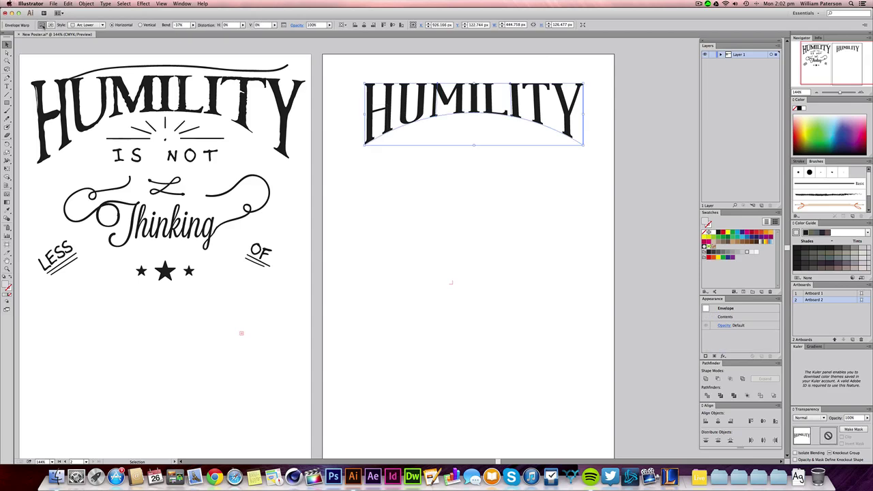
pyautogui.click(50, 24)
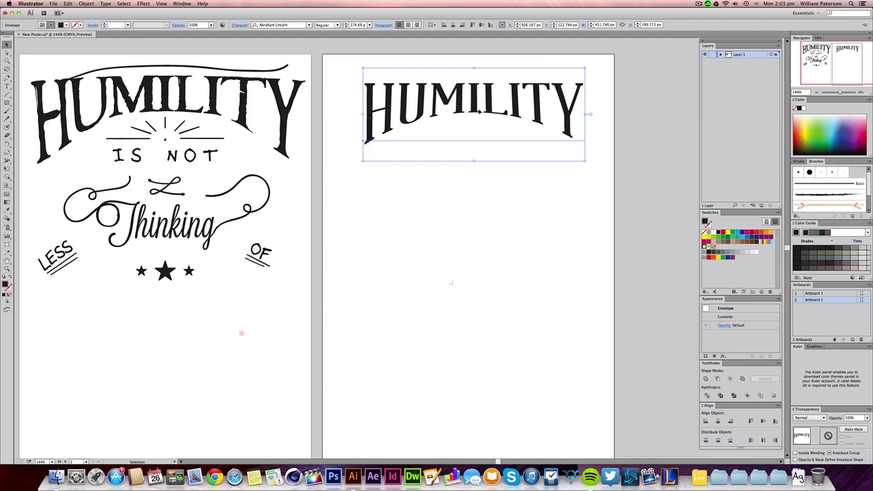
pyautogui.click(41, 25)
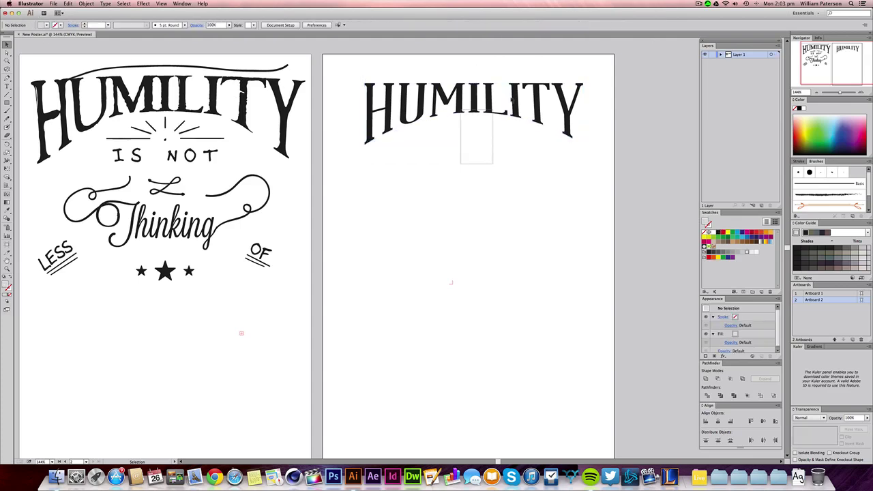
pyautogui.moveTo(639, 90); pyautogui.dragTo(454, 144)
pyautogui.click(473, 173)
pyautogui.moveTo(359, 134); pyautogui.dragTo(381, 162)
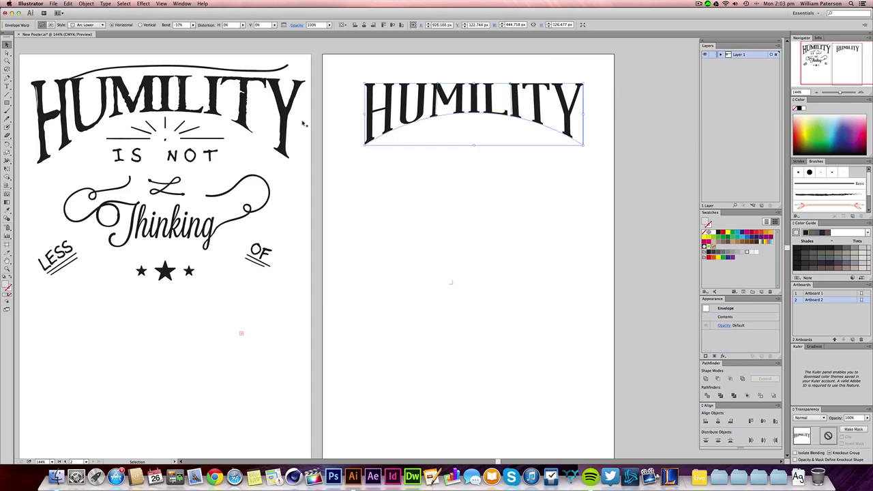
pyautogui.click(487, 164)
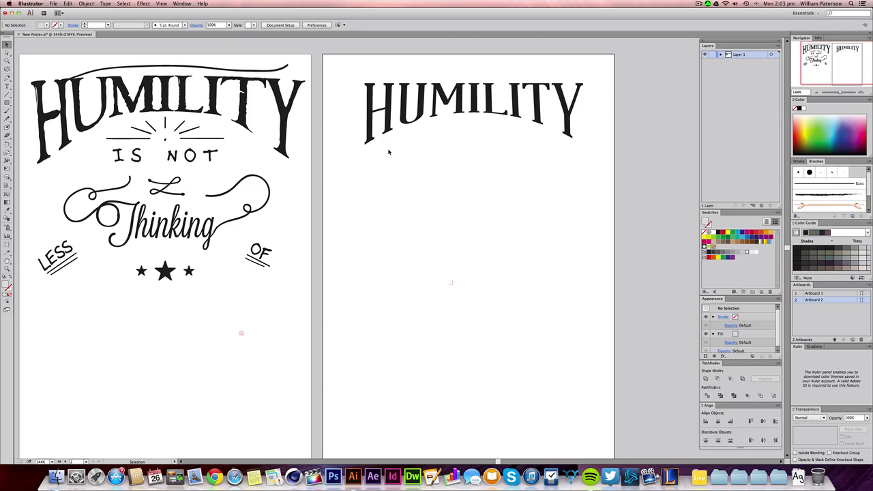
# Move the two bottom corner points of the HUMILITY envelope slightly lower to lengthen the outer letters.
pyautogui.click(6, 52)
pyautogui.moveTo(340, 122); pyautogui.dragTo(363, 146)
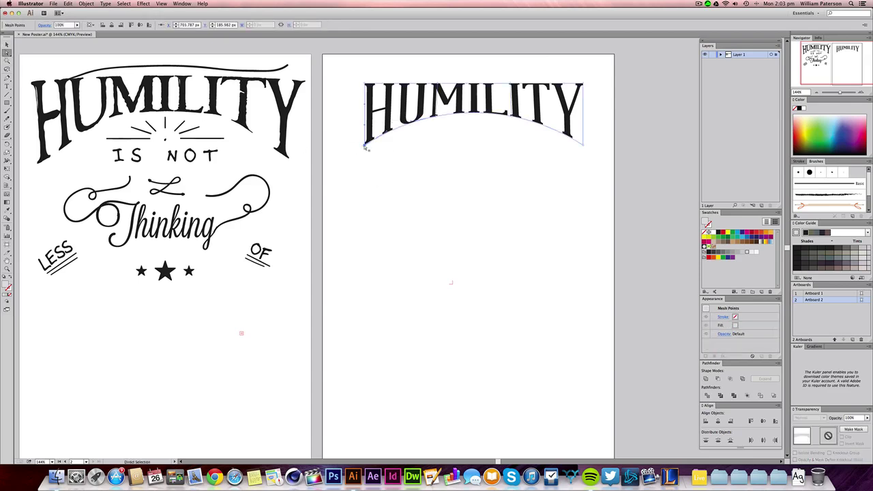
pyautogui.moveTo(601, 132); pyautogui.dragTo(548, 172)
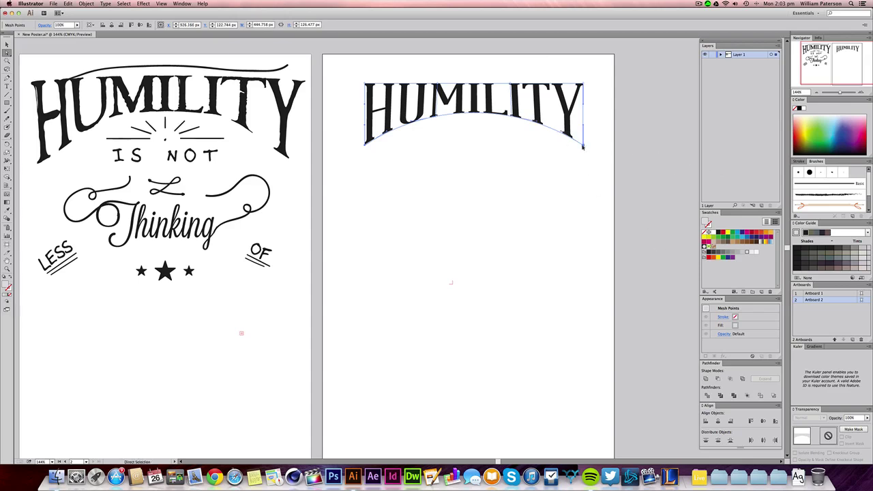
pyautogui.moveTo(584, 146); pyautogui.dragTo(583, 164)
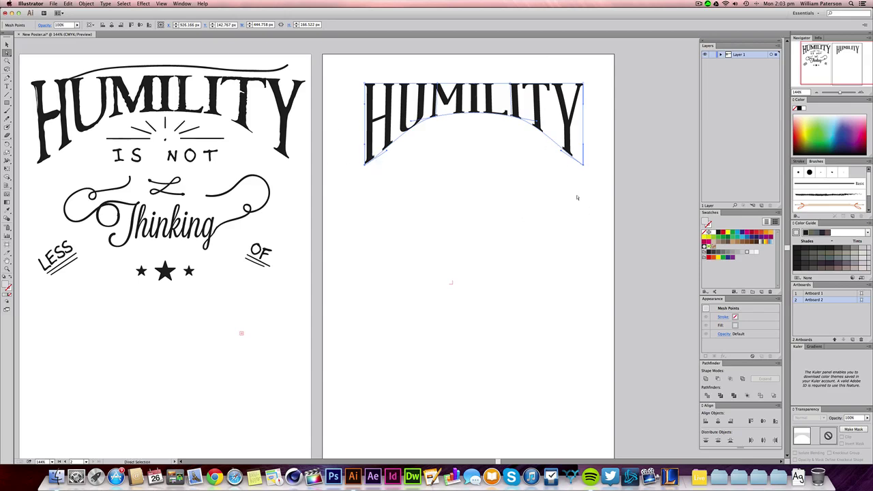
pyautogui.press('super+z')
pyautogui.press('Down')
pyautogui.press('Down')
pyautogui.press('Down')
pyautogui.press('Down')
pyautogui.press('Down')
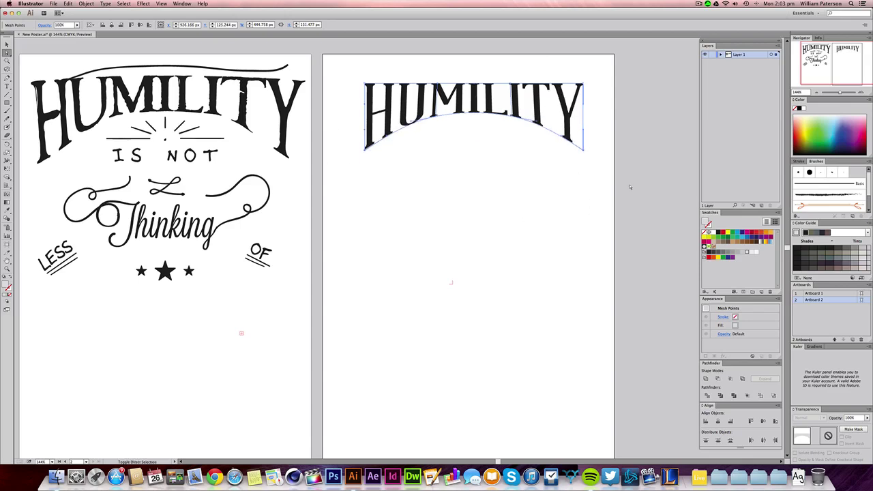
pyautogui.press('super+z')
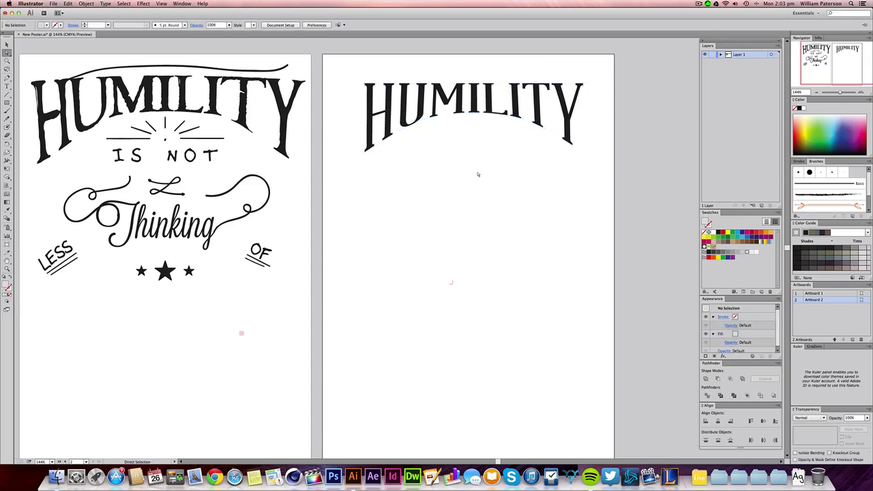
# Enlarge the warped HUMILITY heading to about 520 px wide and reposition it across the top of the second artboard.
pyautogui.press('v')
pyautogui.moveTo(583, 84); pyautogui.dragTo(602, 77)
pyautogui.moveTo(584, 120); pyautogui.dragTo(578, 114)
pyautogui.click(493, 200)
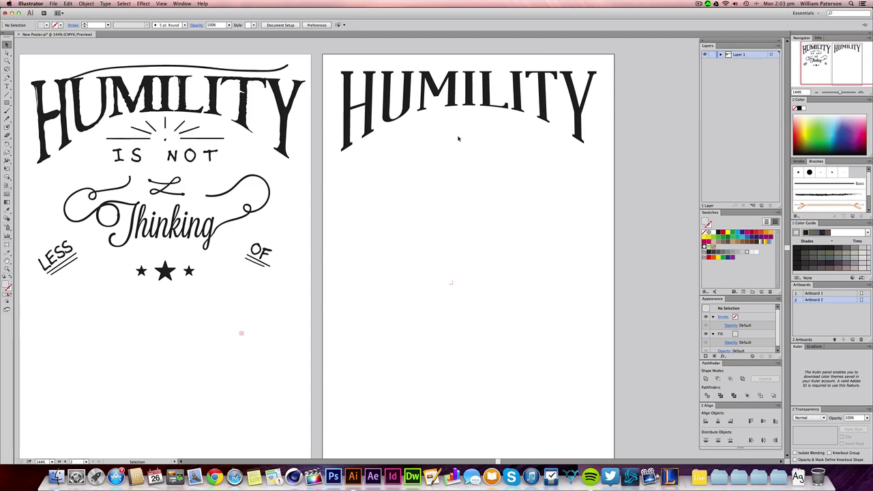
pyautogui.moveTo(458, 137); pyautogui.dragTo(512, 97)
pyautogui.click(477, 171)
# Expand the warped HUMILITY heading with the Object and Fill options enabled.
pyautogui.moveTo(451, 185); pyautogui.dragTo(498, 89)
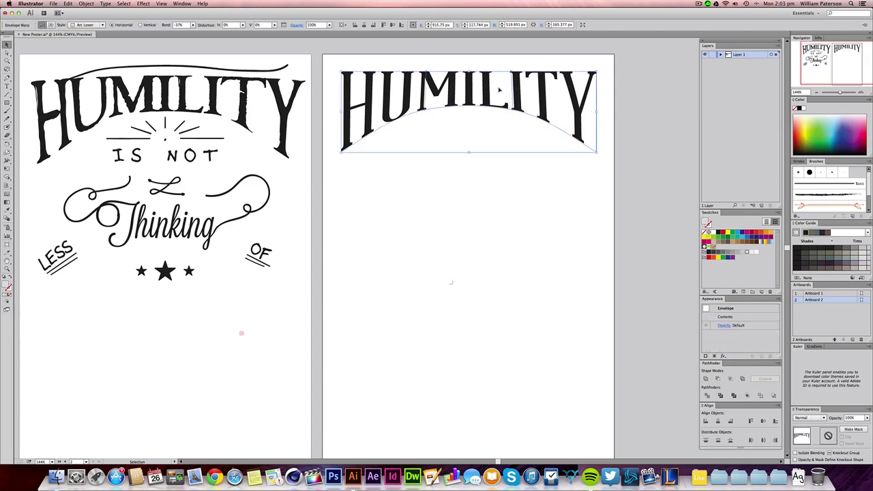
pyautogui.click(86, 3)
pyautogui.click(86, 3)
pyautogui.moveTo(410, 151); pyautogui.dragTo(470, 88)
pyautogui.click(87, 3)
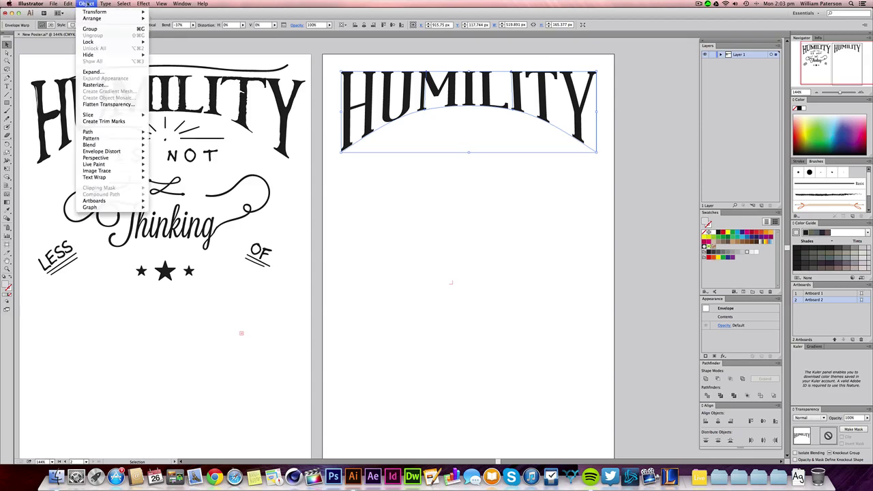
pyautogui.click(93, 72)
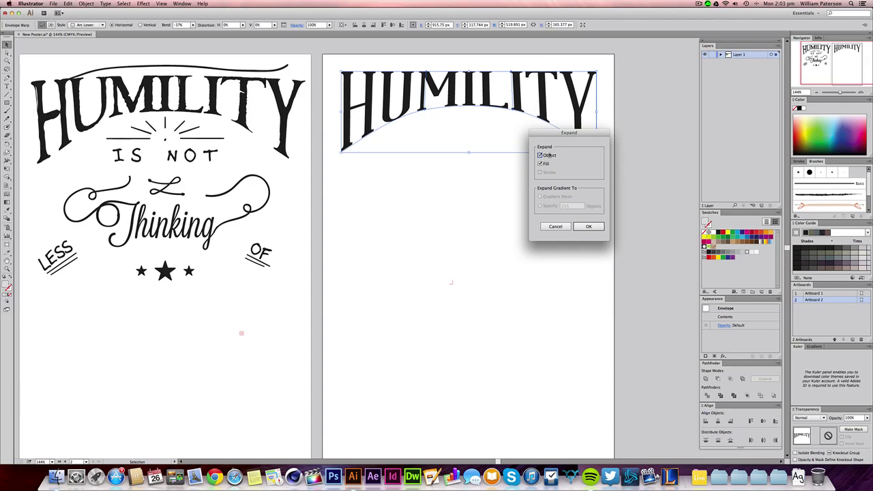
pyautogui.click(586, 225)
pyautogui.moveTo(551, 224); pyautogui.dragTo(461, 140)
pyautogui.moveTo(468, 177); pyautogui.dragTo(574, 89)
pyautogui.click(618, 118)
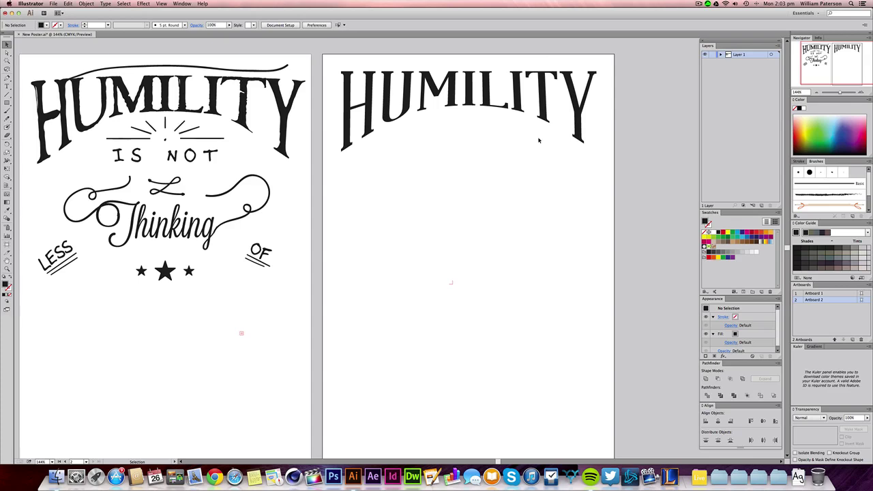
# Show the rulers and guides and place a horizontal guide at the foot of the H on the second artboard.
pyautogui.press('super+r')
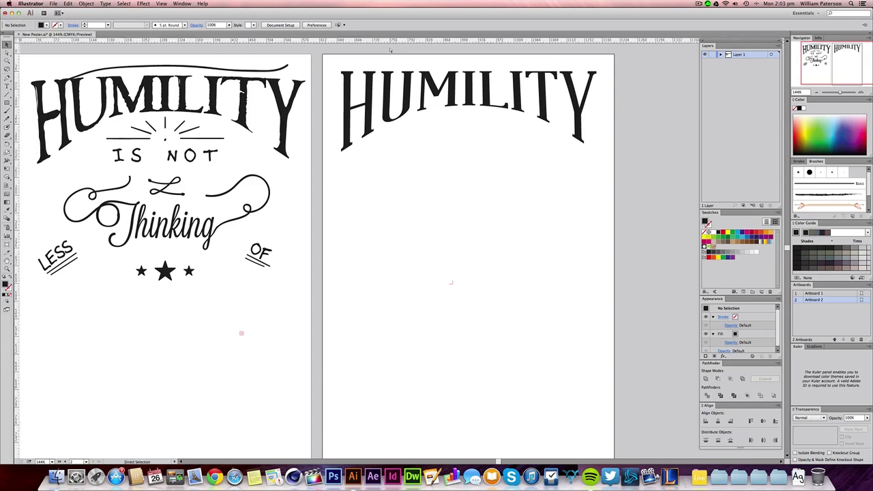
pyautogui.moveTo(382, 40); pyautogui.dragTo(398, 153)
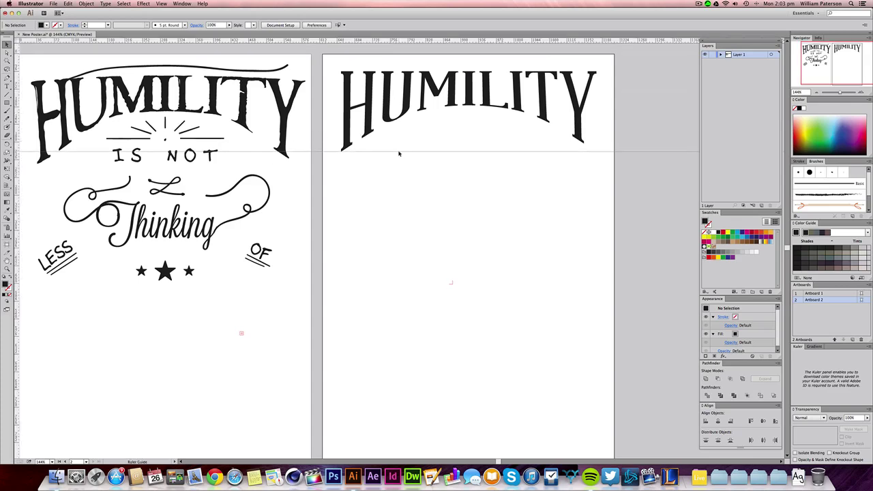
pyautogui.press('super+;')
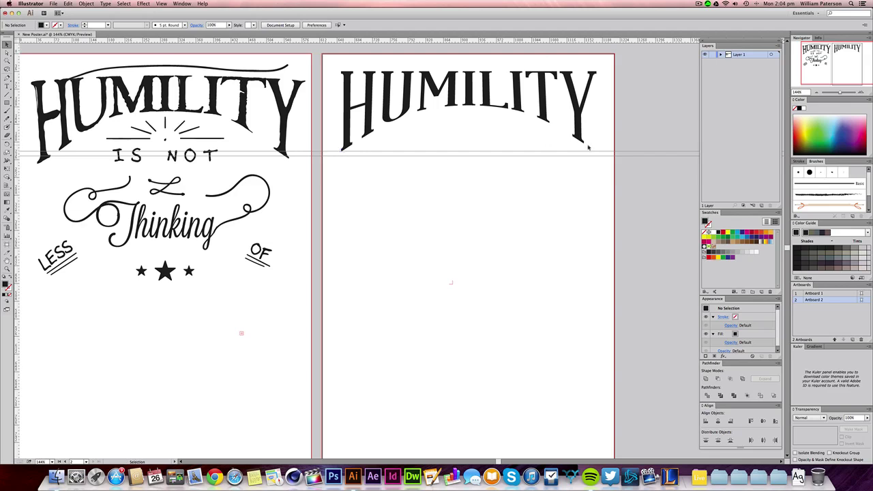
# Undo the guide placement and the expansion of the HUMILITY heading.
pyautogui.press('a')
pyautogui.press('super+z')
pyautogui.press('super+z')
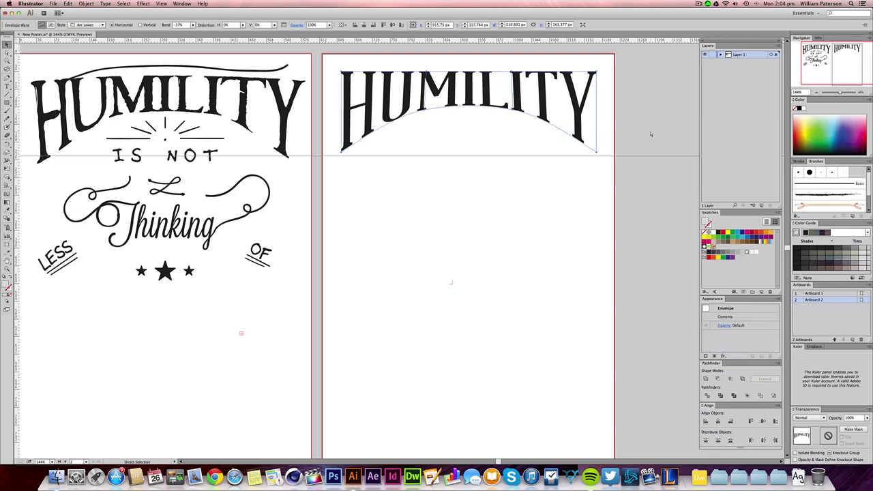
# Lower the envelope's bottom-right corner point until the foot of the Y meets the guide at the foot of the H.
pyautogui.press('v')
pyautogui.click(639, 184)
pyautogui.moveTo(630, 184); pyautogui.dragTo(519, 106)
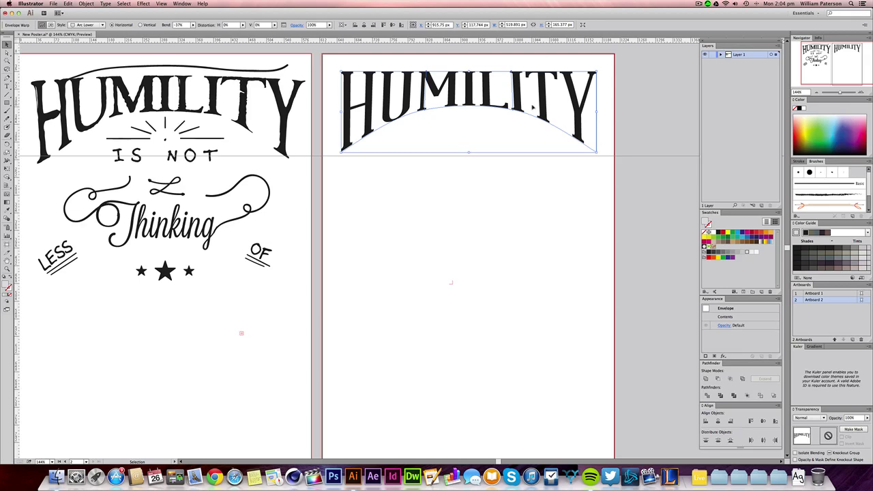
pyautogui.press('a')
pyautogui.click(596, 152)
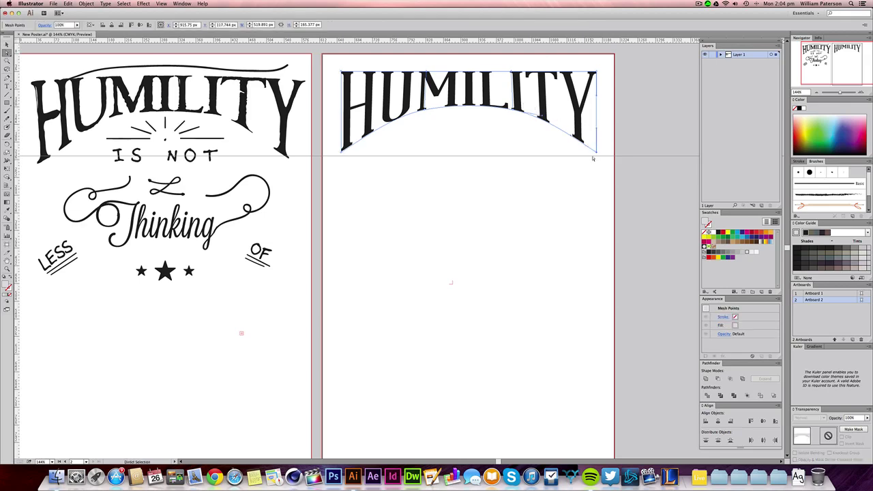
pyautogui.click(606, 152)
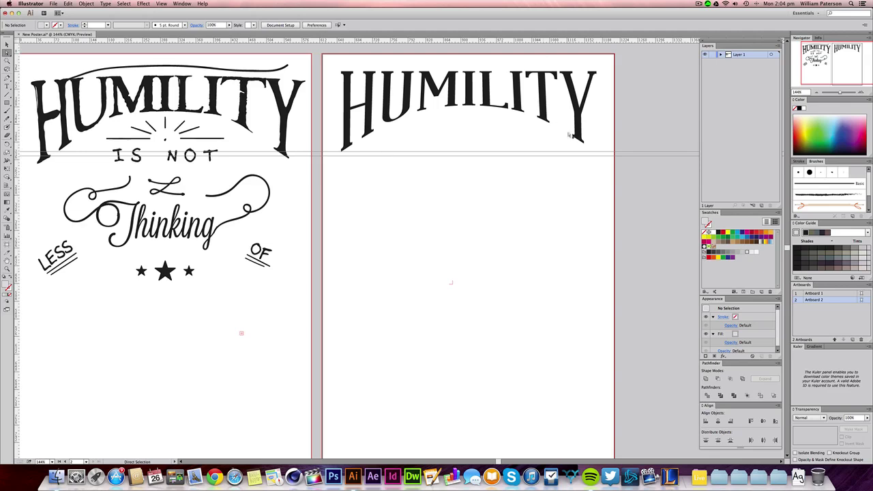
pyautogui.click(596, 154)
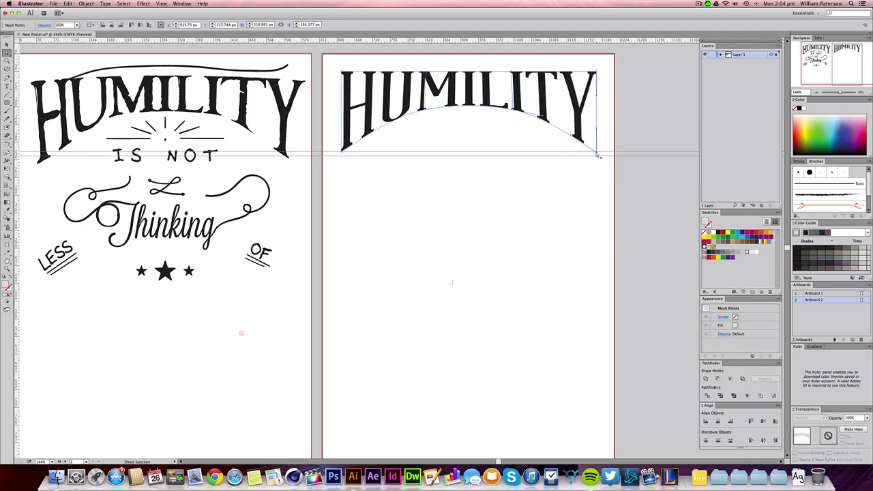
pyautogui.moveTo(598, 159); pyautogui.dragTo(597, 162)
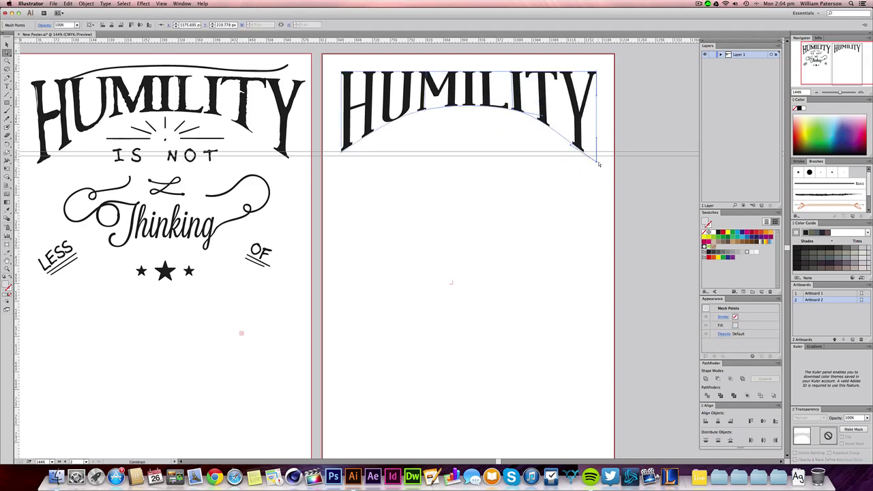
pyautogui.press('v')
pyautogui.click(641, 149)
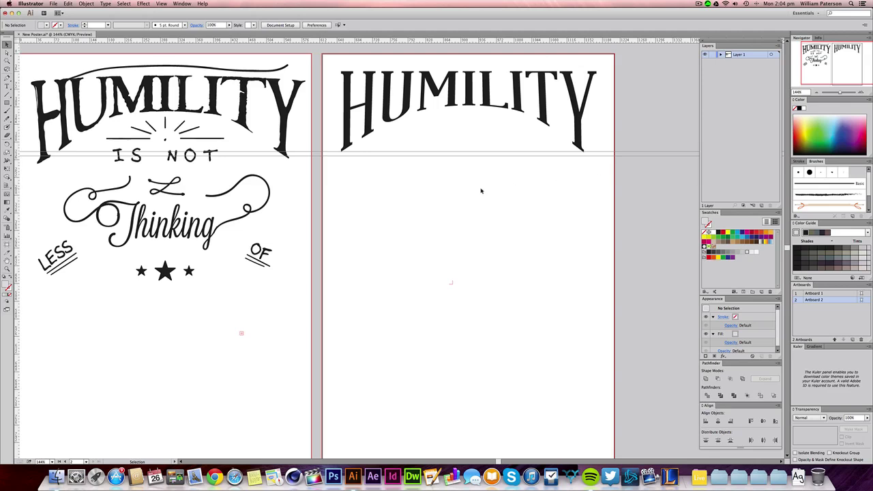
# Expand the adjusted HUMILITY envelope into plain shapes.
pyautogui.moveTo(506, 139); pyautogui.dragTo(645, 54)
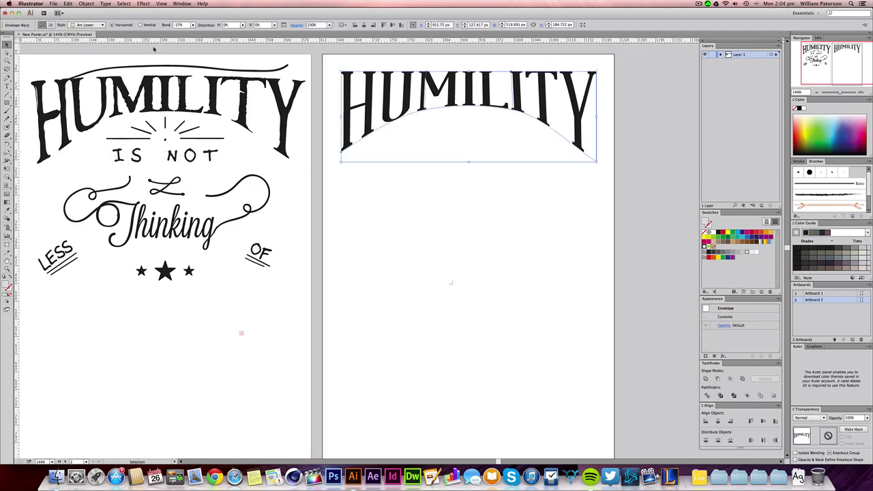
pyautogui.click(86, 3)
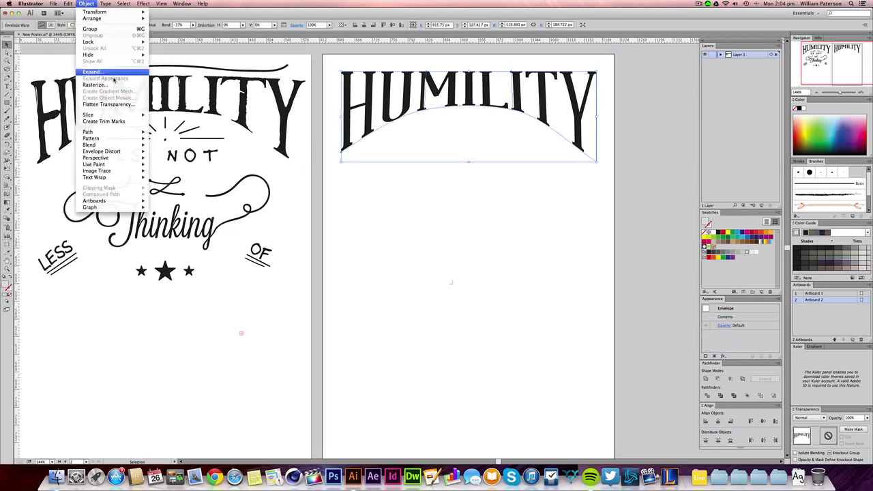
pyautogui.click(92, 72)
pyautogui.press('Return')
pyautogui.click(514, 155)
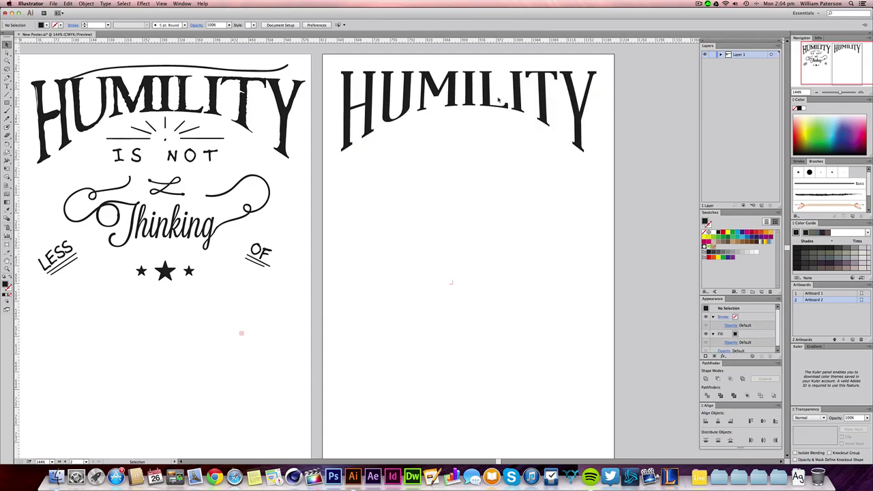
# Move the expanded HUMILITY group slightly up towards the artboard's upper edge and show the guides.
pyautogui.moveTo(489, 93)
pyautogui.mouseDown()
pyautogui.moveTo(486, 80)
pyautogui.moveTo(490, 86)
pyautogui.mouseUp()
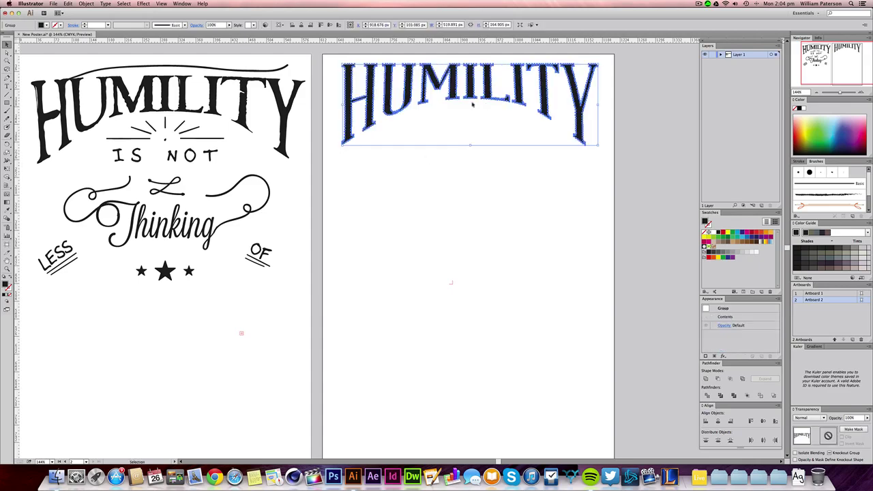
pyautogui.click(493, 173)
pyautogui.moveTo(453, 161); pyautogui.dragTo(476, 84)
pyautogui.moveTo(429, 124); pyautogui.dragTo(445, 155)
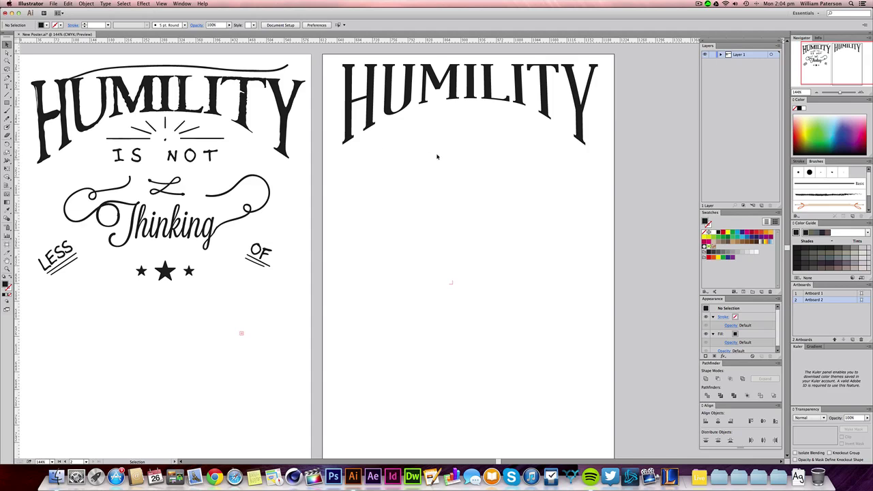
pyautogui.press('a')
pyautogui.press('super+semicolon')
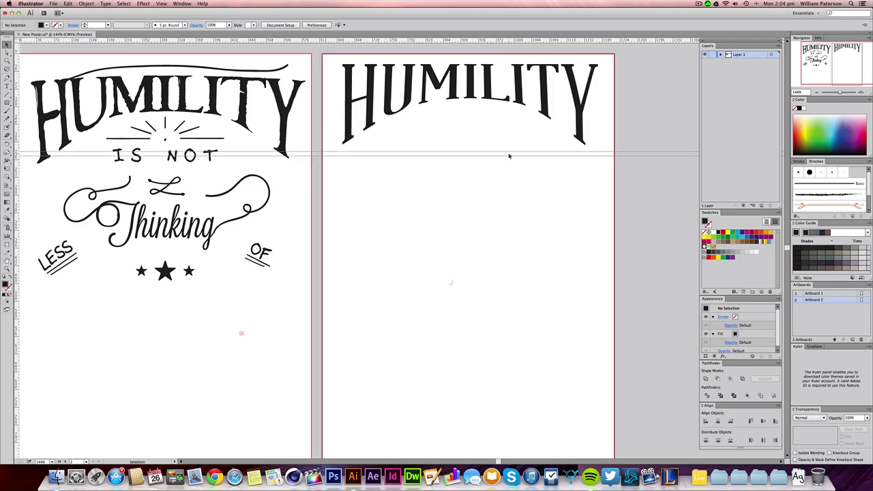
# Choose the Blob Brush and set its pressure-based size variation to 0 pt.
pyautogui.press('super+equal')
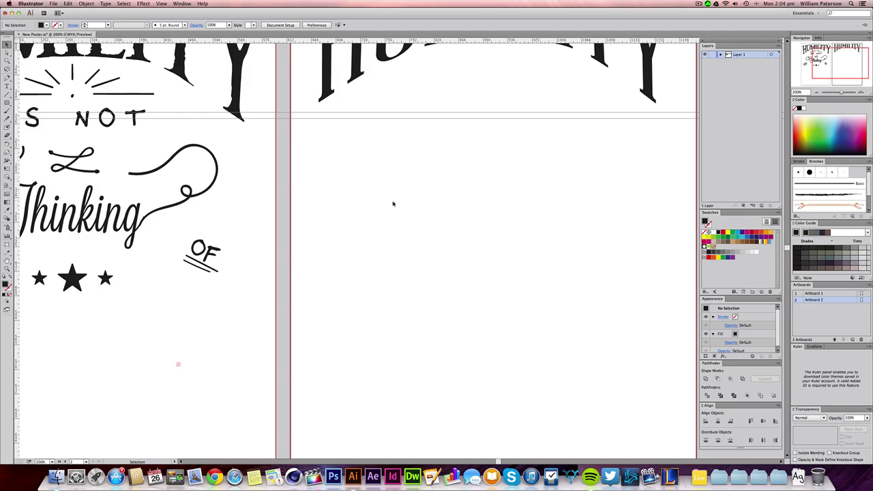
pyautogui.moveTo(391, 256); pyautogui.dragTo(491, 378)
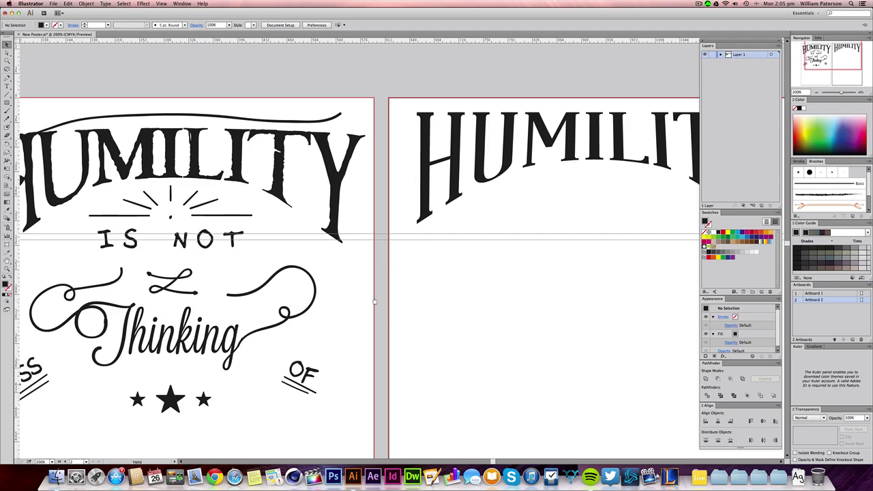
pyautogui.hscroll(5, 287, 310)
pyautogui.hscroll(-2, 316, 314)
pyautogui.scroll(-2, 316, 314)
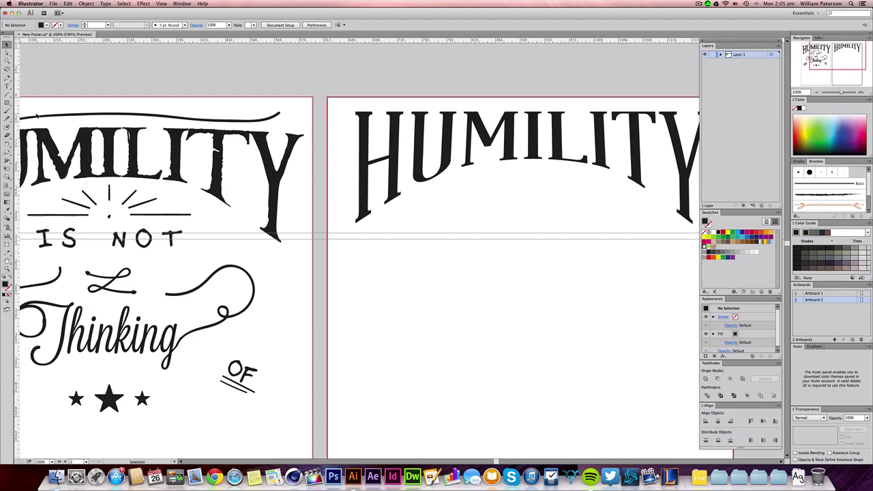
pyautogui.hotkey('shift', 'b')
pyautogui.press('v')
pyautogui.doubleClick(7, 129)
pyautogui.moveTo(406, 120); pyautogui.dragTo(458, 116)
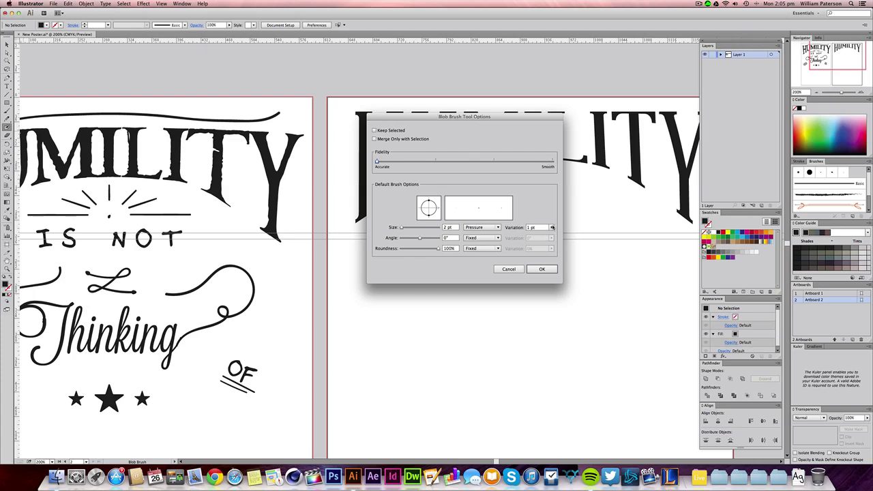
pyautogui.click(552, 227)
pyautogui.click(542, 269)
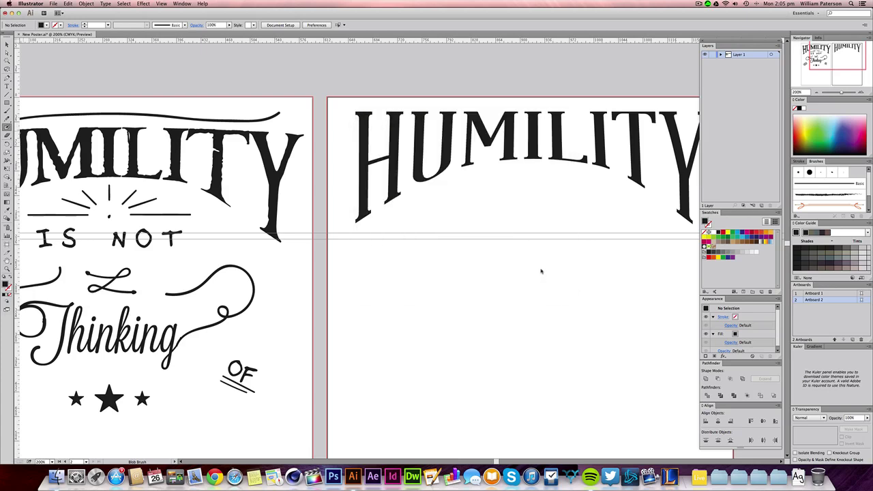
# Review the Blob Brush's size and shape settings in its options without changing them.
pyautogui.doubleClick(7, 127)
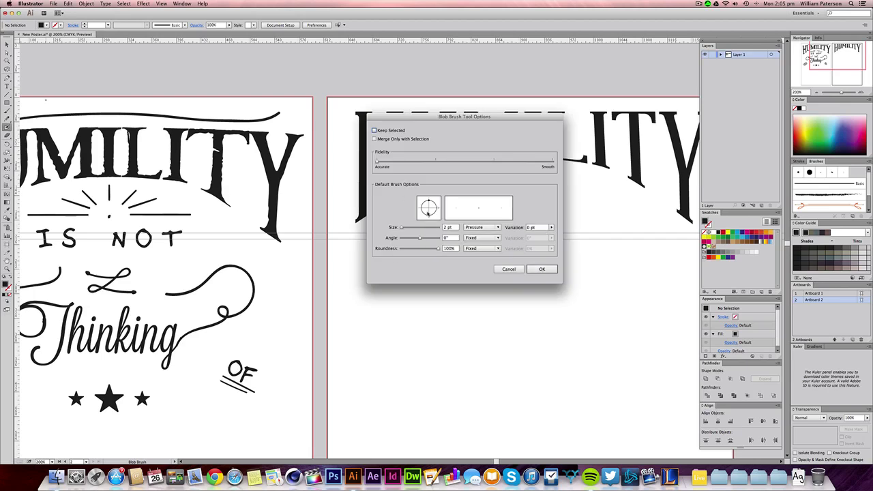
pyautogui.moveTo(430, 219); pyautogui.dragTo(430, 209)
pyautogui.click(510, 270)
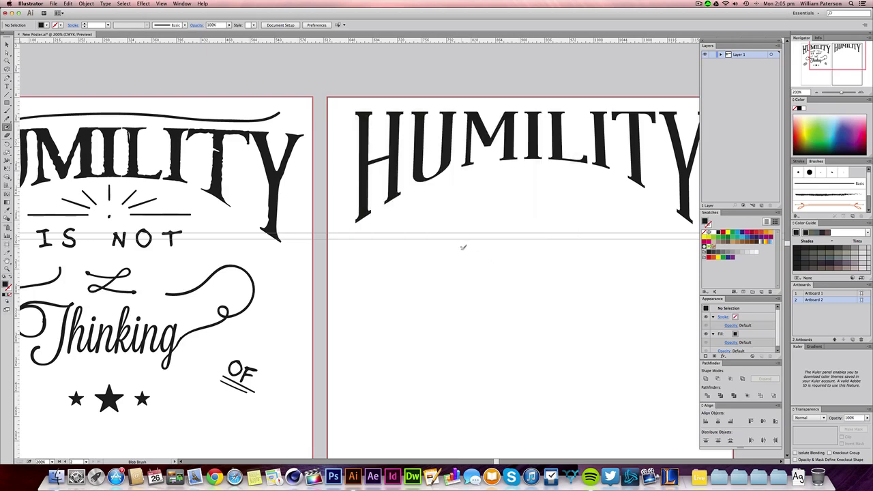
# Try two freehand Blob Brush strokes under the HUMILITY heading, undoing each one.
pyautogui.moveTo(461, 249); pyautogui.dragTo(525, 269)
pyautogui.press('super+z')
pyautogui.moveTo(413, 270)
pyautogui.mouseDown()
pyautogui.moveTo(602, 222)
pyautogui.moveTo(634, 141)
pyautogui.mouseUp()
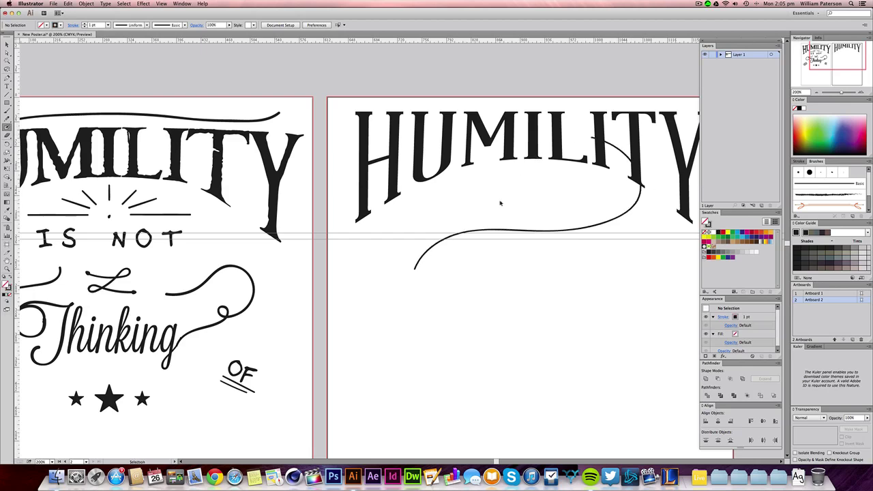
pyautogui.press('super+z')
pyautogui.moveTo(512, 241); pyautogui.dragTo(435, 248)
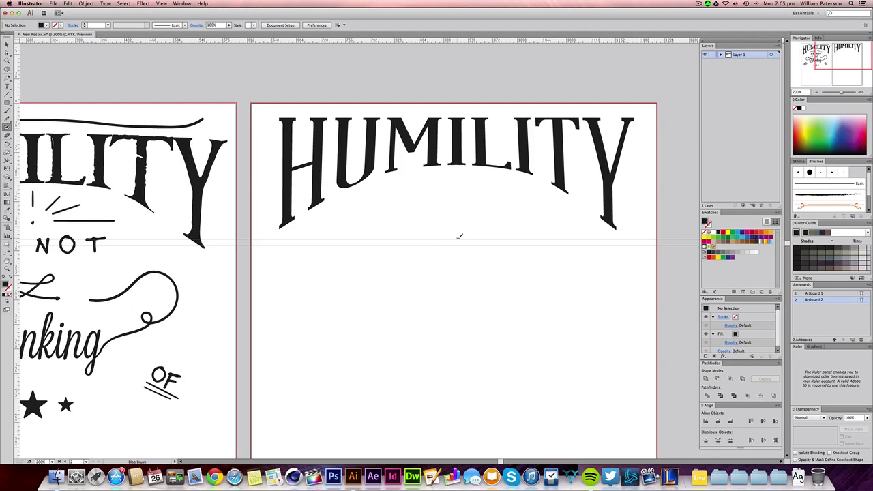
# Paint a small round dot with the Blob Brush on the upper guide, centred below the HUMILITY heading.
pyautogui.press('z')
pyautogui.click(544, 192)
pyautogui.click(544, 192)
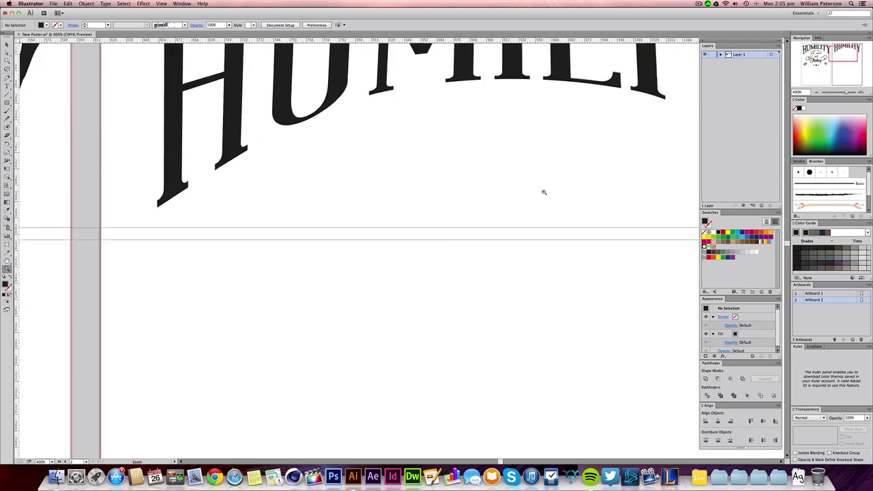
pyautogui.hotkey('shift', 'b')
pyautogui.press('space')
pyautogui.moveTo(484, 247)
pyautogui.mouseDown()
pyautogui.moveTo(418, 279)
pyautogui.moveTo(421, 259)
pyautogui.mouseUp()
pyautogui.hotkey('shift', 'x')
pyautogui.press('super+minus')
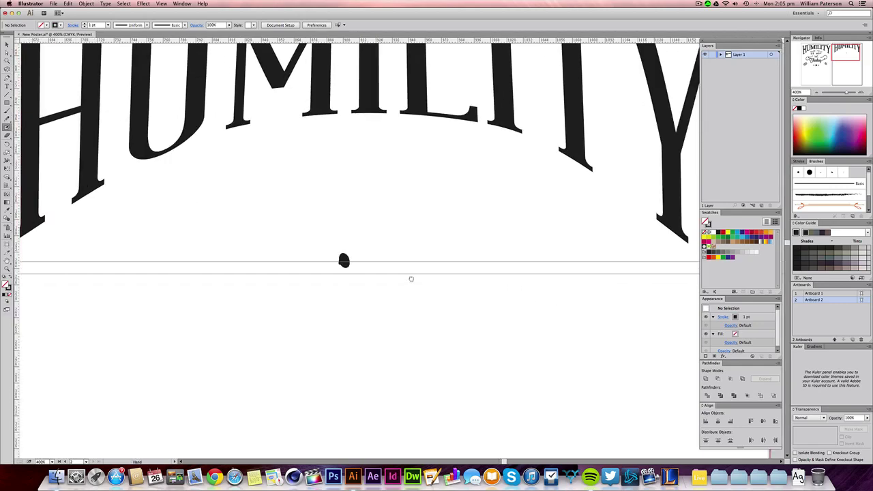
# Try two Blob Brush strokes starting just right of the dot, undoing each one.
pyautogui.press('super+minus')
pyautogui.press('super+minus')
pyautogui.hscroll(-5, 376, 293)
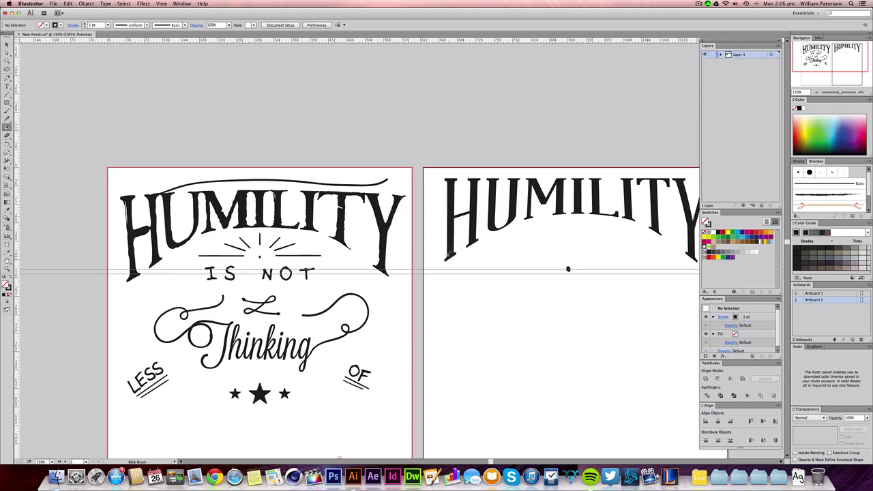
pyautogui.moveTo(547, 286); pyautogui.dragTo(392, 292)
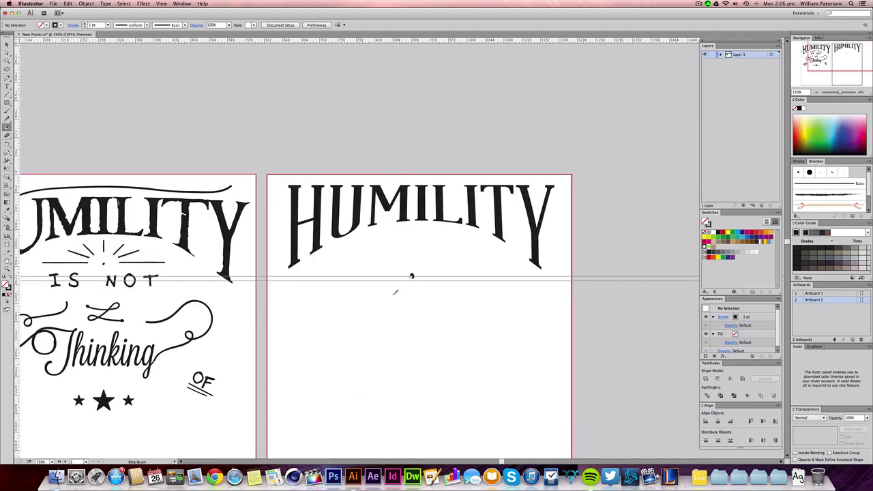
pyautogui.press('super+equal')
pyautogui.press('super+equal')
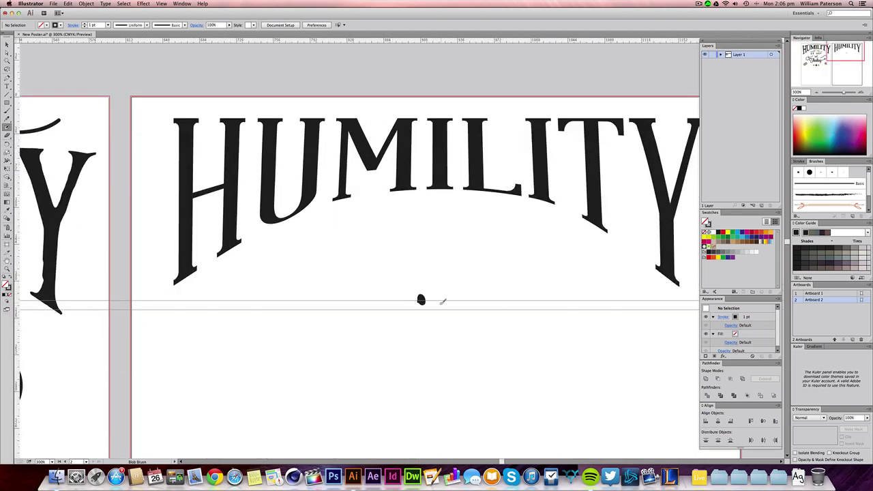
pyautogui.moveTo(442, 299); pyautogui.dragTo(546, 301)
pyautogui.press('super+z')
pyautogui.moveTo(441, 300); pyautogui.dragTo(469, 327)
pyautogui.press('super+z')
# Paint a horizontal line about 98 px long on the upper guide right of the dot and shift it slightly further right.
pyautogui.moveTo(438, 298); pyautogui.dragTo(538, 298)
pyautogui.press('v')
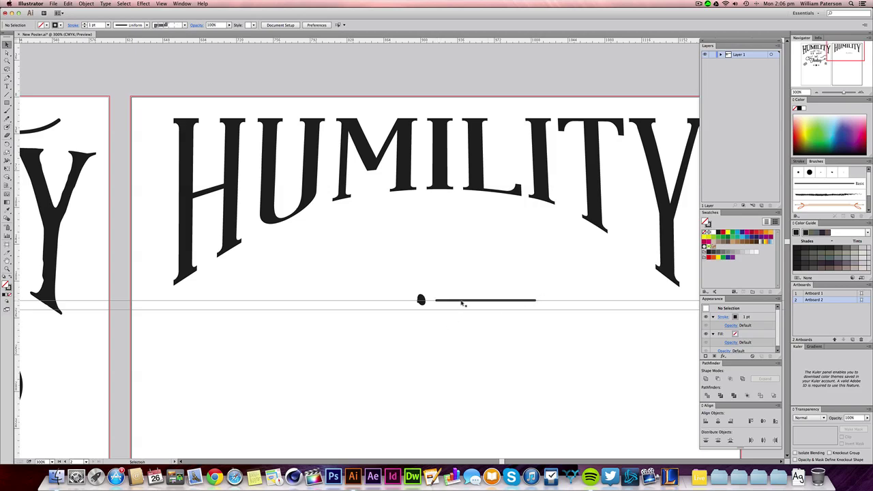
pyautogui.moveTo(463, 304); pyautogui.dragTo(473, 302)
pyautogui.click(532, 335)
pyautogui.moveTo(527, 329); pyautogui.dragTo(490, 289)
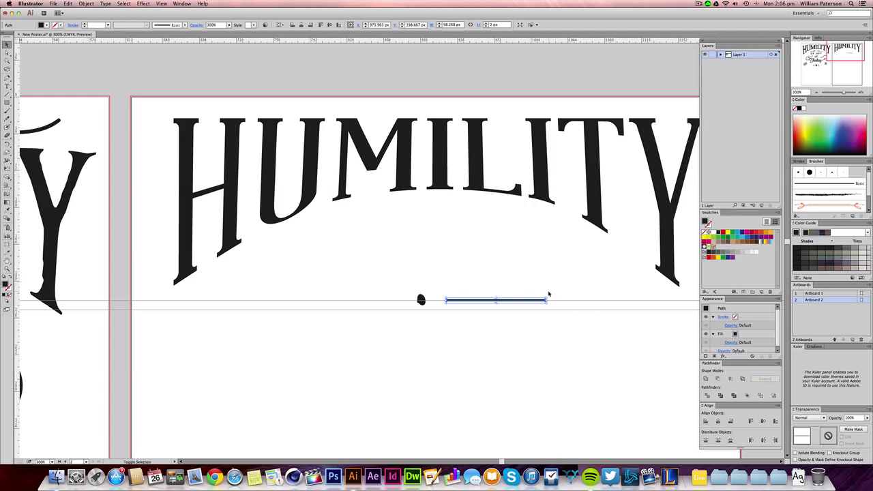
# Paint a diagonal ray about 42 px wide and 42 px high, rising to the right between the dot and the heading.
pyautogui.hotkey('shift', 'b')
pyautogui.moveTo(427, 296)
pyautogui.mouseDown()
pyautogui.moveTo(471, 251)
pyautogui.moveTo(442, 283)
pyautogui.moveTo(460, 264)
pyautogui.mouseUp()
pyautogui.press('v')
pyautogui.click(553, 291)
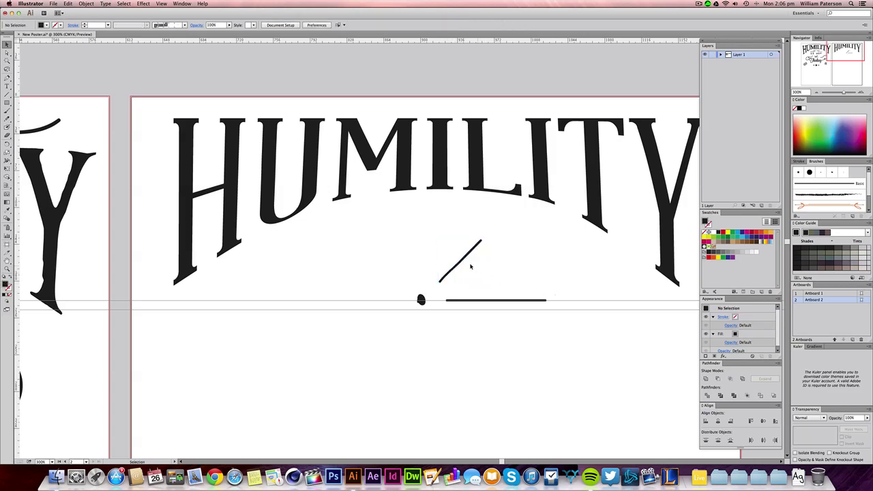
pyautogui.click(465, 259)
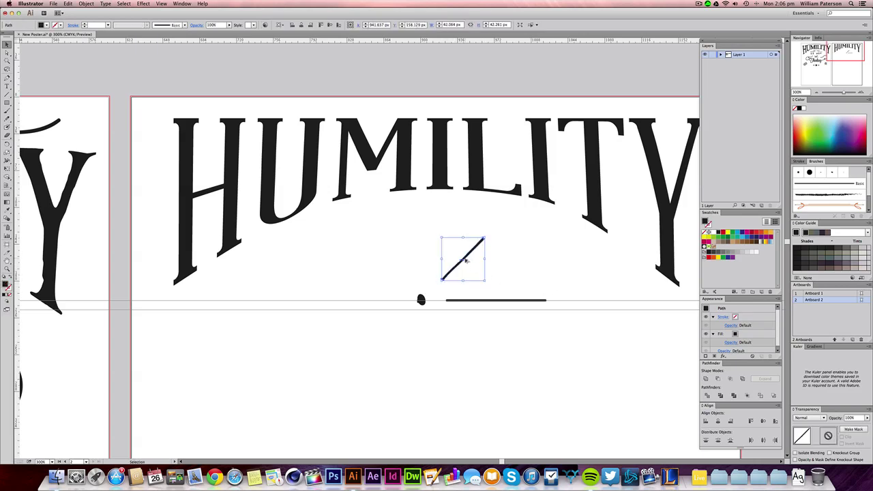
# Duplicate the diagonal ray, rotate the copy to a shallower angle, and place it between the first ray and the horizontal line.
pyautogui.moveTo(466, 260); pyautogui.dragTo(474, 268)
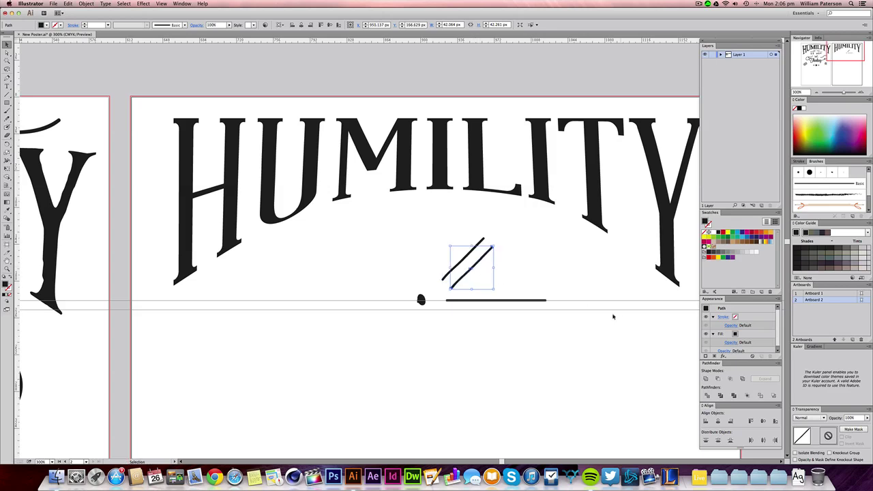
pyautogui.press('e')
pyautogui.moveTo(529, 264); pyautogui.dragTo(532, 282)
pyautogui.press('v')
pyautogui.moveTo(480, 268); pyautogui.dragTo(495, 275)
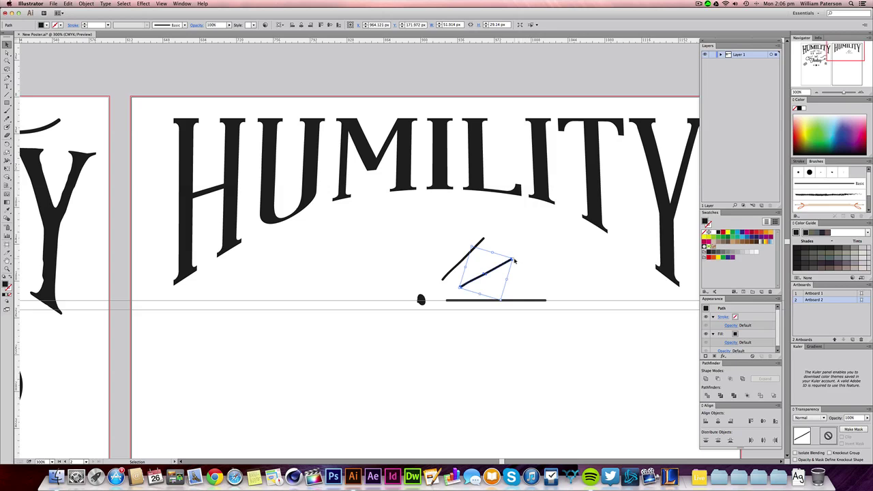
pyautogui.moveTo(515, 259); pyautogui.dragTo(484, 275)
pyautogui.click(557, 268)
pyautogui.click(539, 272)
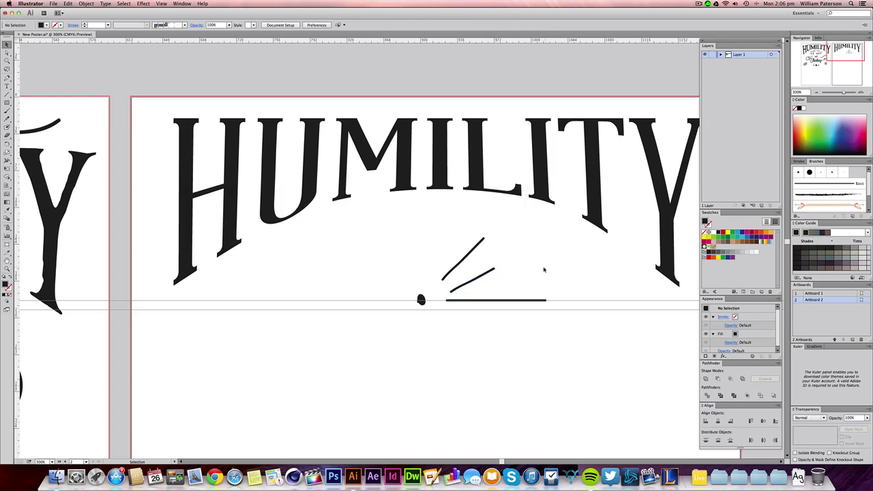
# Rotate the lower diagonal ray slightly steeper and fine-tune its position above the horizontal line.
pyautogui.click(476, 280)
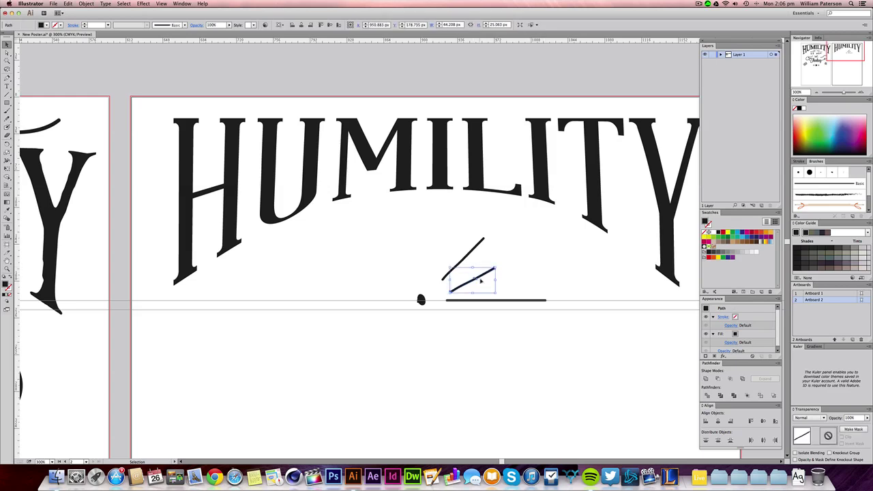
pyautogui.press('e')
pyautogui.moveTo(452, 270); pyautogui.dragTo(451, 282)
pyautogui.press('v')
pyautogui.click(544, 279)
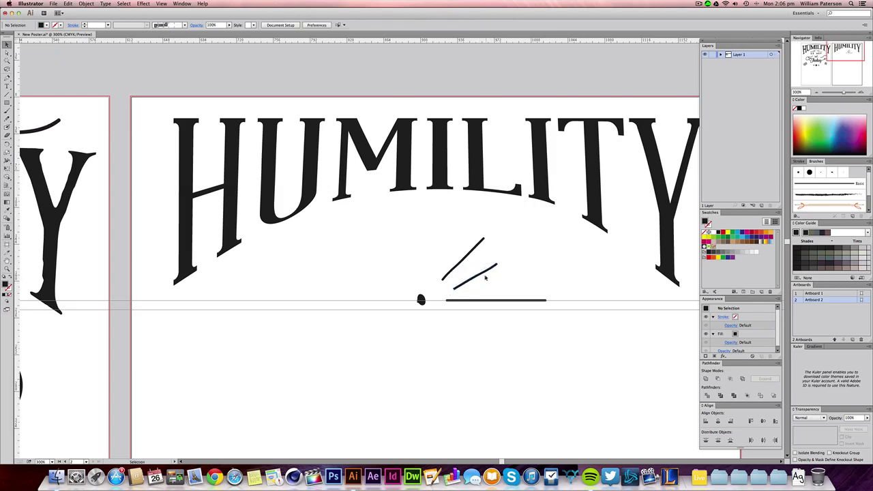
pyautogui.moveTo(483, 277); pyautogui.dragTo(484, 279)
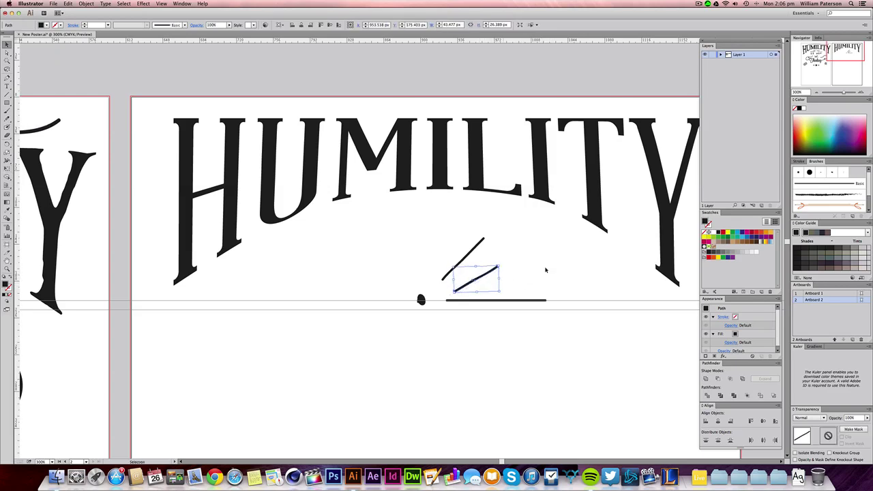
pyautogui.click(547, 271)
pyautogui.click(476, 283)
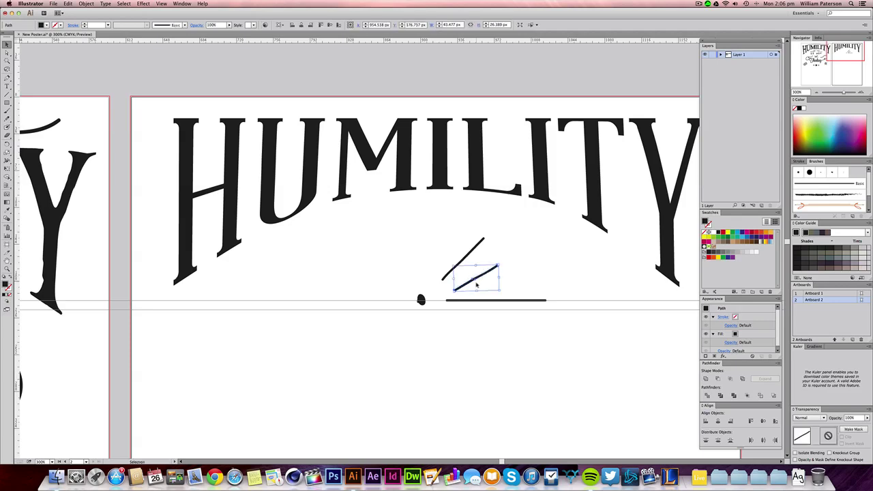
# Paint a vertical ray about 32 px tall above the dot and shift it slightly up and right.
pyautogui.press('space')
pyautogui.moveTo(90, 281); pyautogui.dragTo(220, 325)
pyautogui.moveTo(550, 310); pyautogui.dragTo(486, 312)
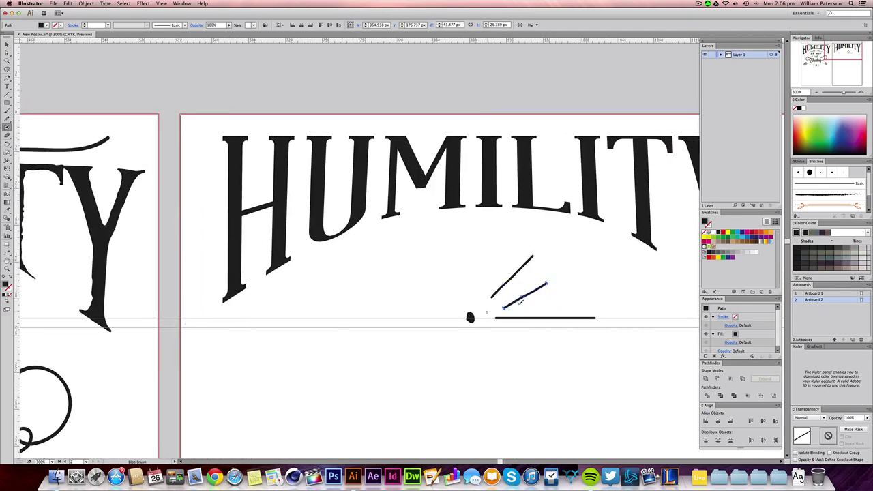
pyautogui.press('v')
pyautogui.click(475, 285)
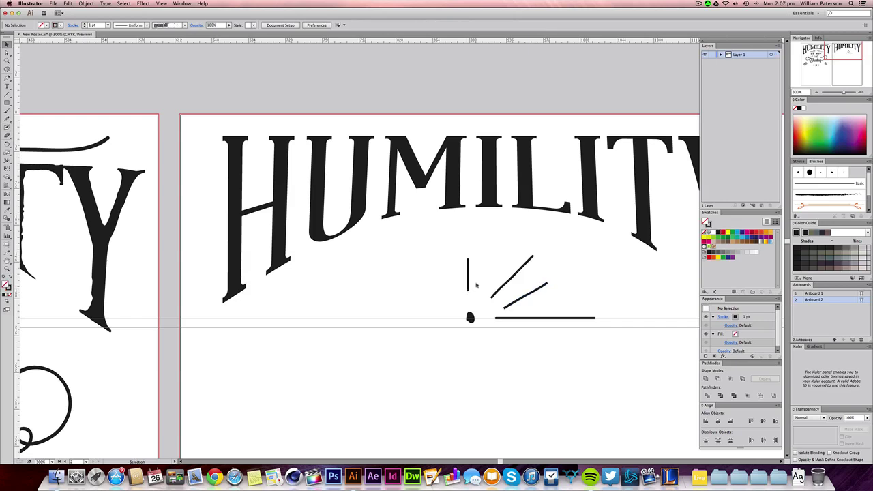
pyautogui.click(468, 277)
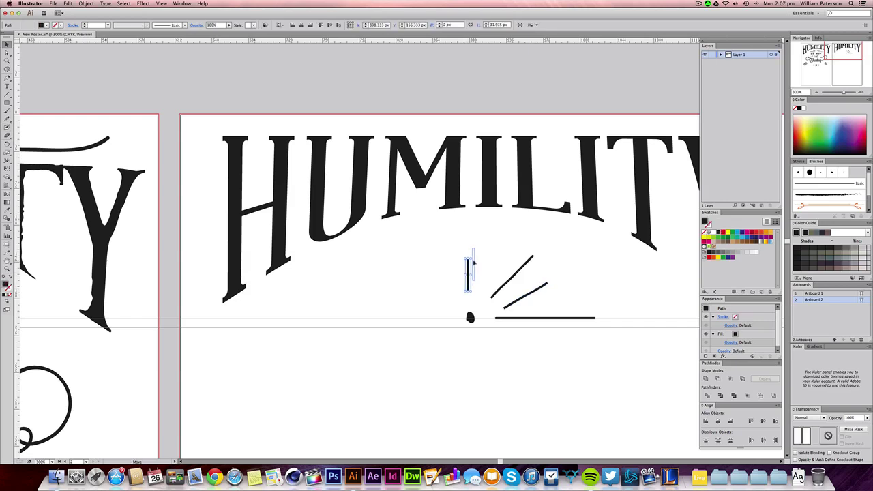
pyautogui.moveTo(472, 262); pyautogui.dragTo(476, 253)
pyautogui.click(562, 278)
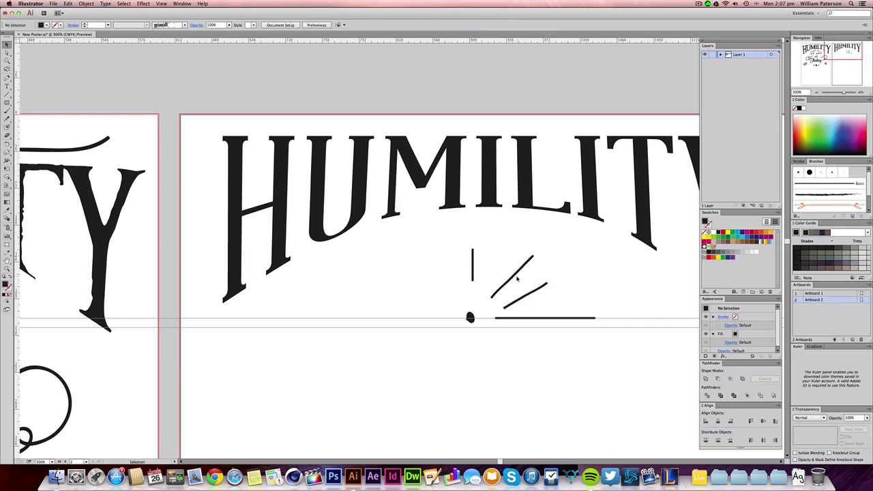
# Move the two diagonal rays slightly left, closer to the vertical ray.
pyautogui.moveTo(517, 278)
pyautogui.mouseDown()
pyautogui.moveTo(508, 273)
pyautogui.moveTo(523, 298)
pyautogui.mouseUp()
pyautogui.click(555, 291)
pyautogui.click(563, 294)
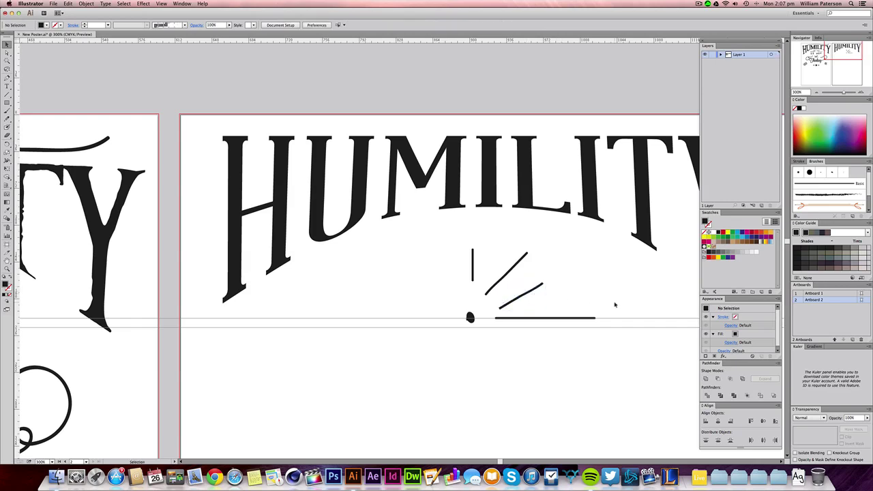
# Group the vertical ray, both diagonal rays and the horizontal line, leaving out the dot.
pyautogui.moveTo(452, 260); pyautogui.dragTo(549, 298)
pyautogui.click(447, 261)
pyautogui.moveTo(539, 352); pyautogui.dragTo(493, 262)
pyautogui.keyDown('shift'); pyautogui.click(473, 256); pyautogui.keyUp('shift')
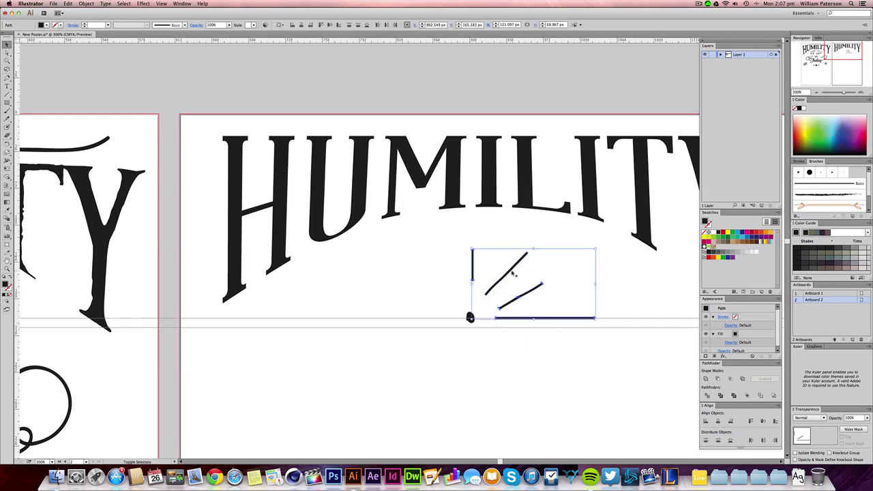
pyautogui.press('a')
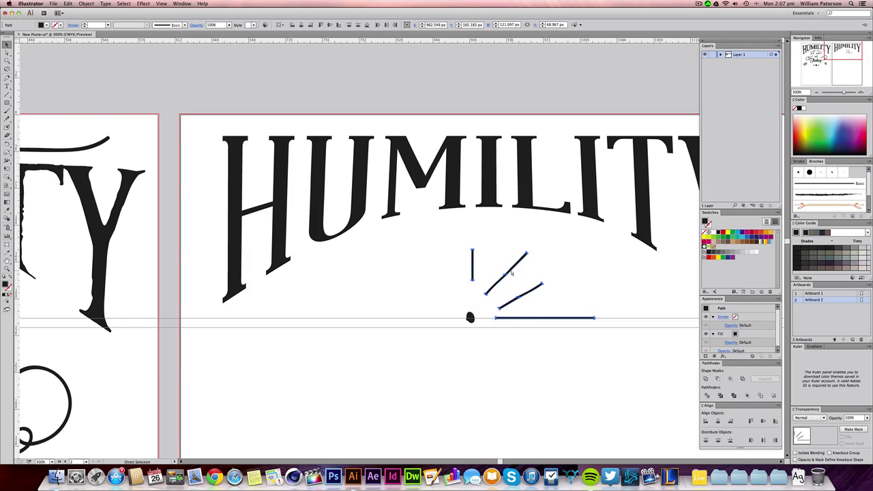
pyautogui.press('super+g')
pyautogui.press('v')
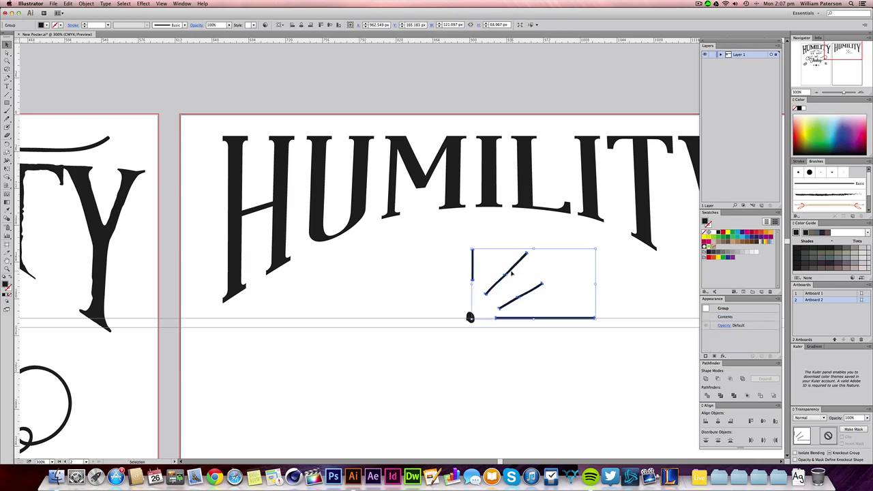
# Reflect a copy of the grouped rays across the vertical axis, using the dot as the reflection origin.
pyautogui.press('o')
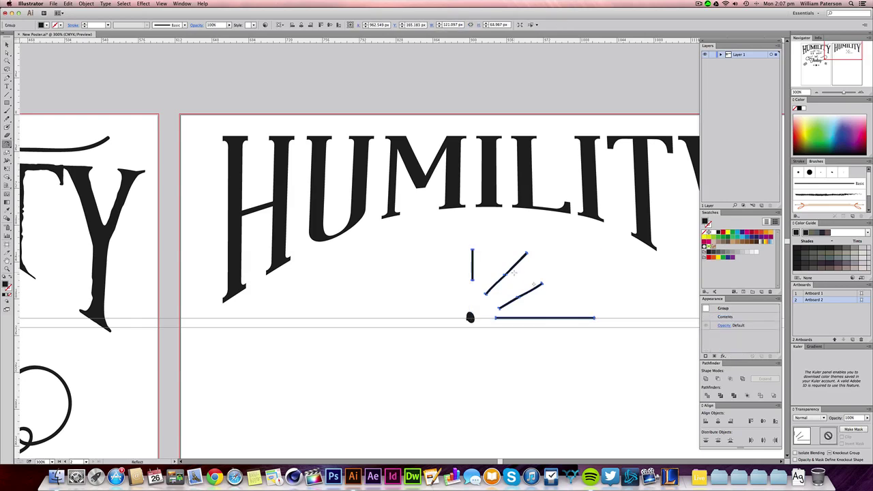
pyautogui.keyDown('alt'); pyautogui.click(470, 317); pyautogui.keyUp('alt')
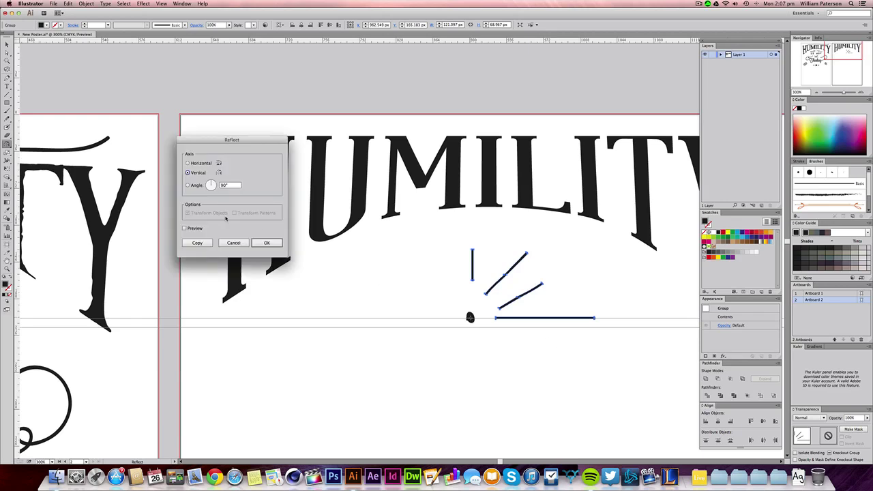
pyautogui.click(184, 228)
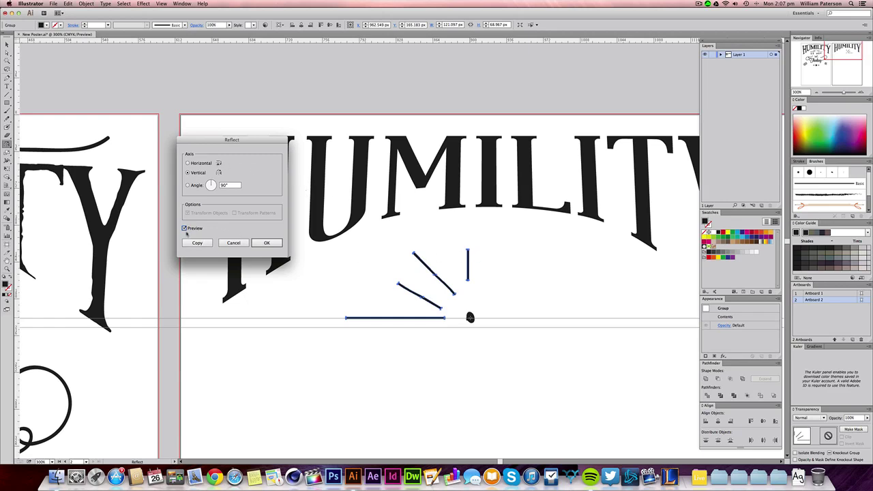
pyautogui.click(191, 230)
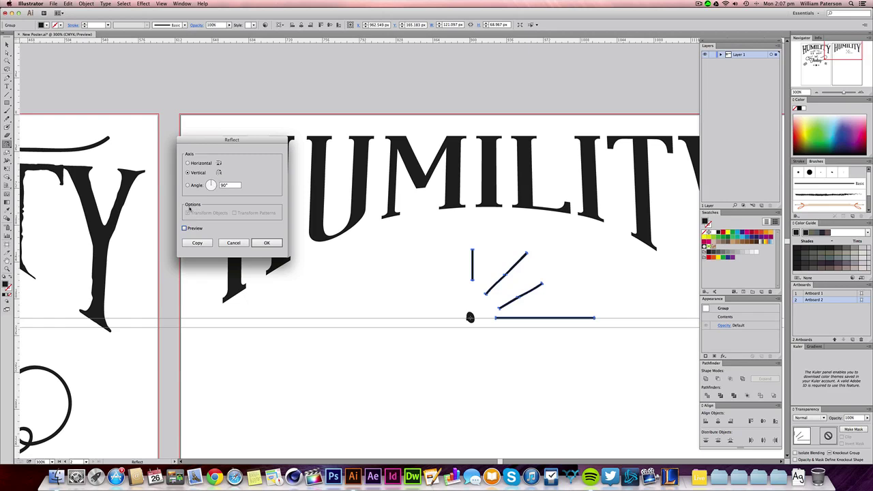
pyautogui.click(184, 229)
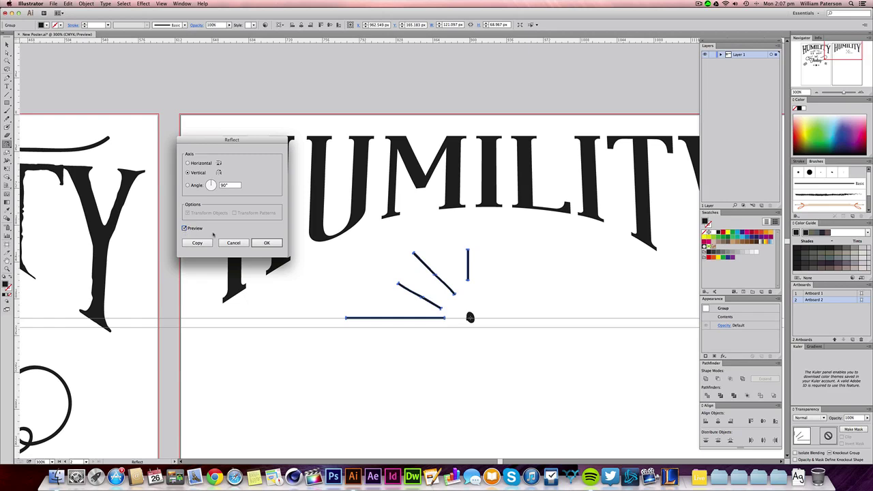
pyautogui.click(197, 243)
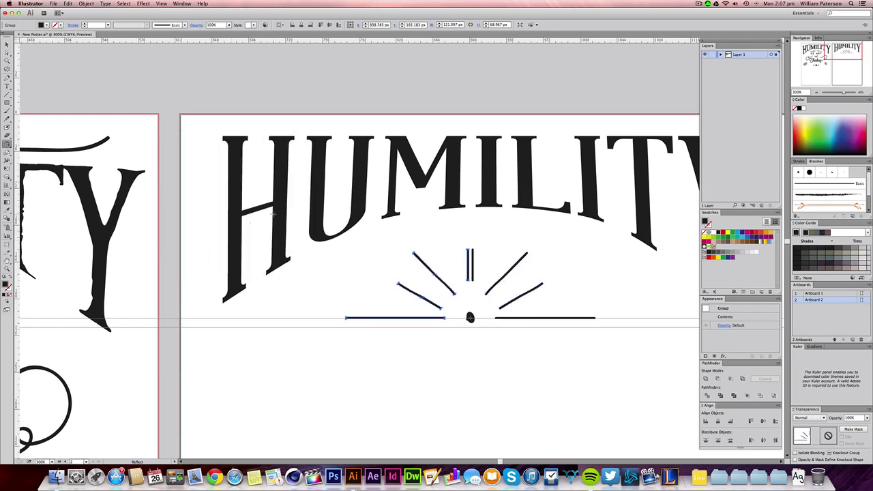
# Move the mirrored ray group 5 px right so that its vertical ray overlaps the original one.
pyautogui.press('v')
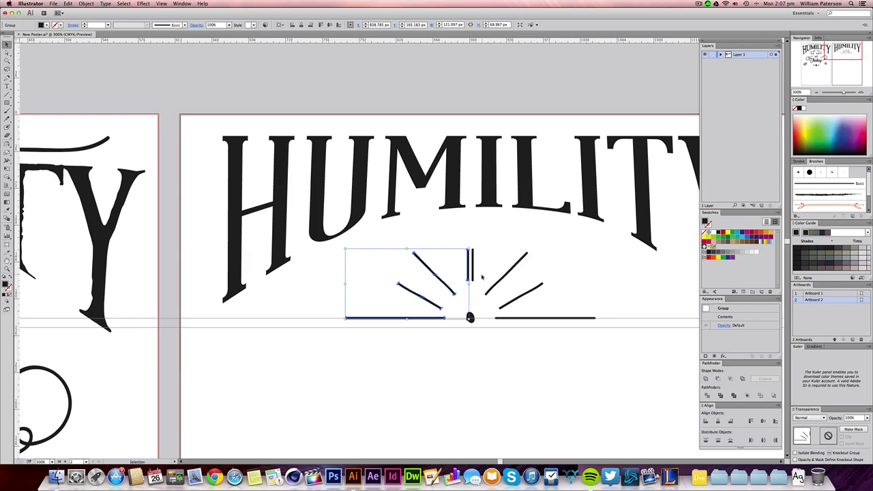
pyautogui.press('z')
pyautogui.moveTo(485, 237); pyautogui.dragTo(324, 411)
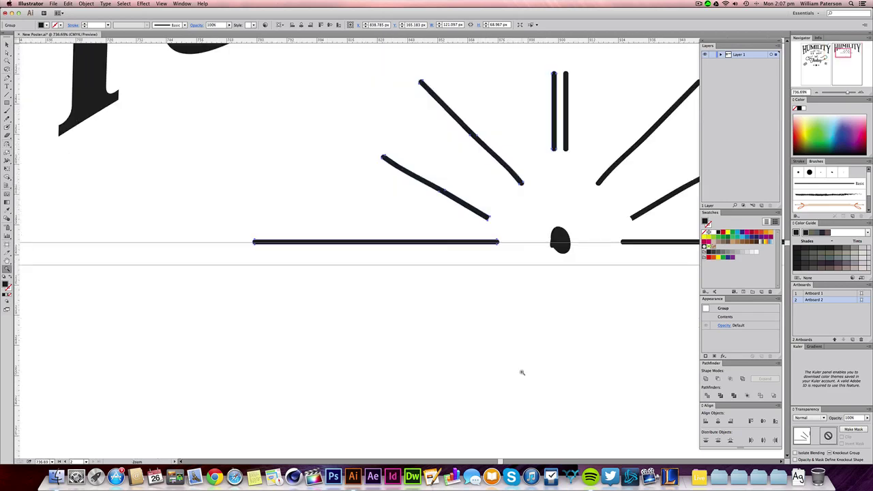
pyautogui.moveTo(522, 372); pyautogui.dragTo(410, 399)
pyautogui.moveTo(445, 307); pyautogui.dragTo(380, 369)
pyautogui.press('v')
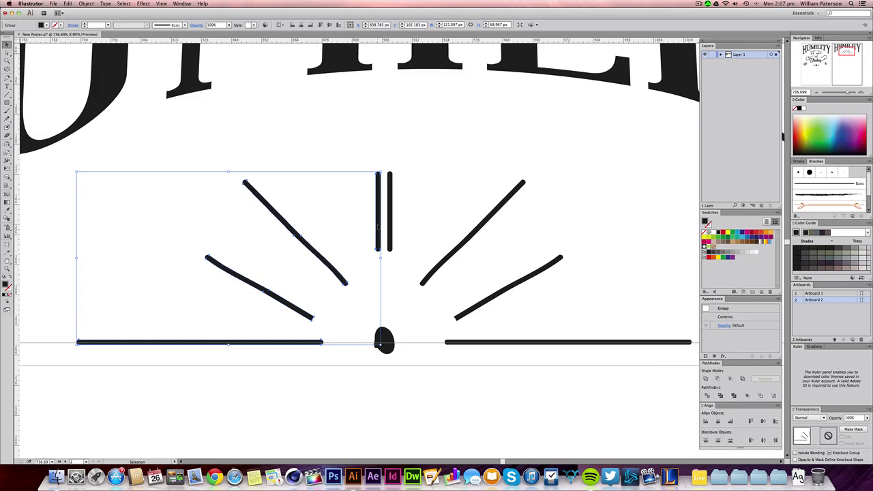
pyautogui.press('Right')
pyautogui.press('Right')
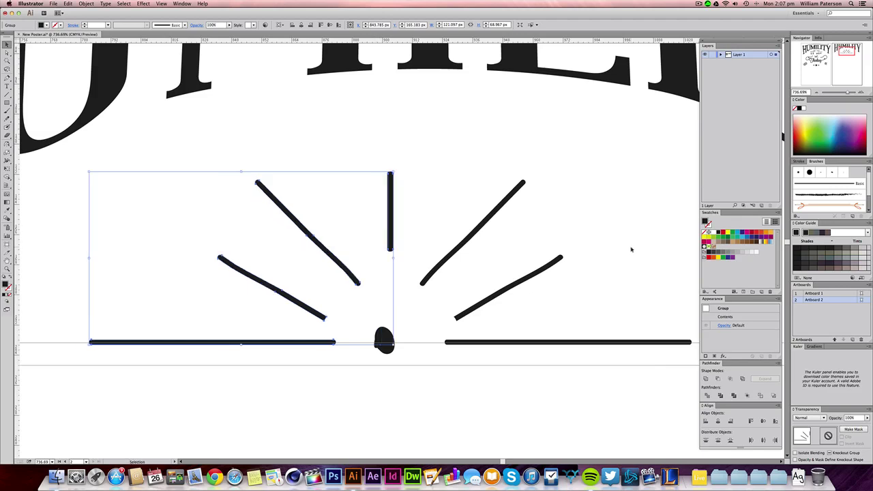
pyautogui.click(405, 204)
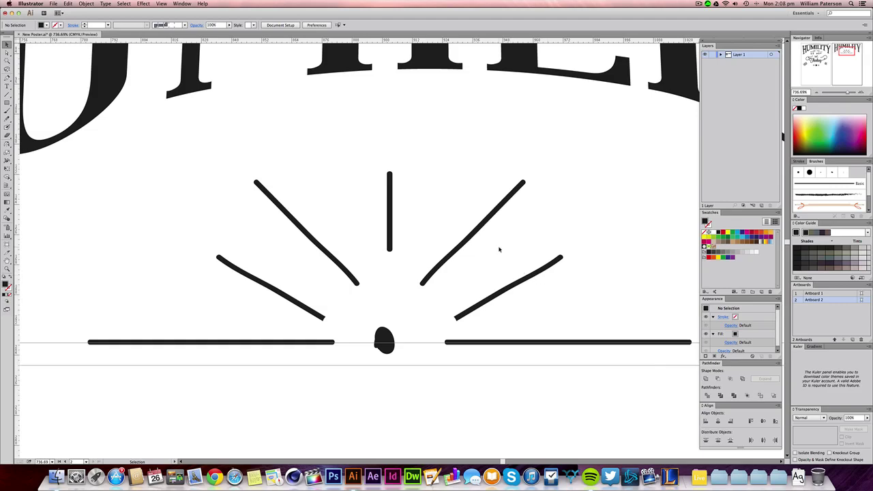
# Group the entire sunburst together with its centre dot and release that group again.
pyautogui.press('super+minus')
pyautogui.press('super+minus')
pyautogui.press('super+minus')
pyautogui.press('super+minus')
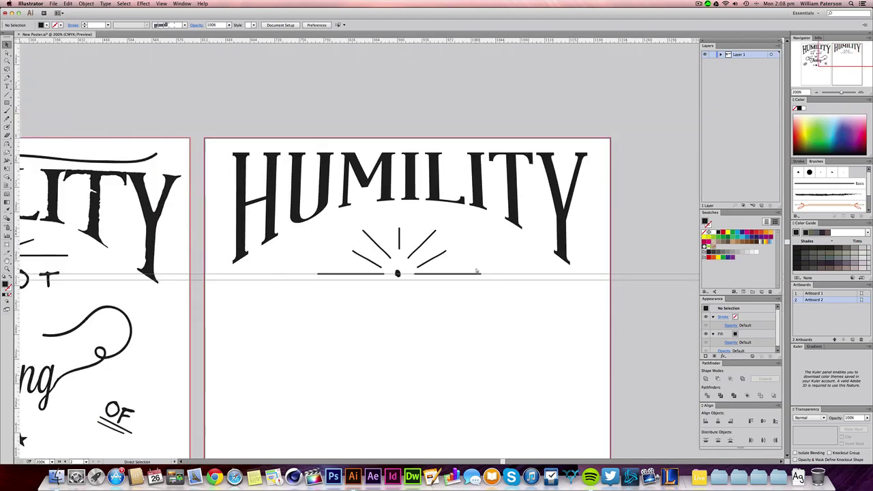
pyautogui.press('v')
pyautogui.moveTo(495, 232); pyautogui.dragTo(307, 304)
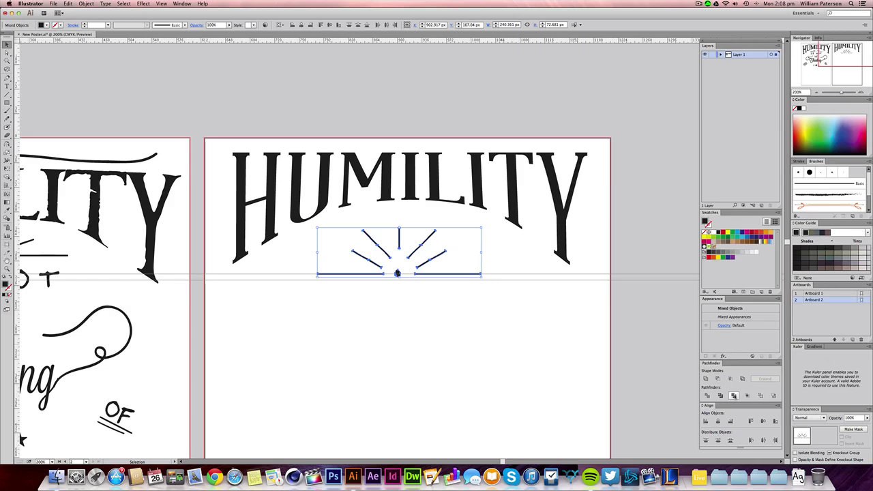
pyautogui.press('super+shift+g')
pyautogui.click(706, 379)
pyautogui.click(436, 297)
pyautogui.click(401, 236)
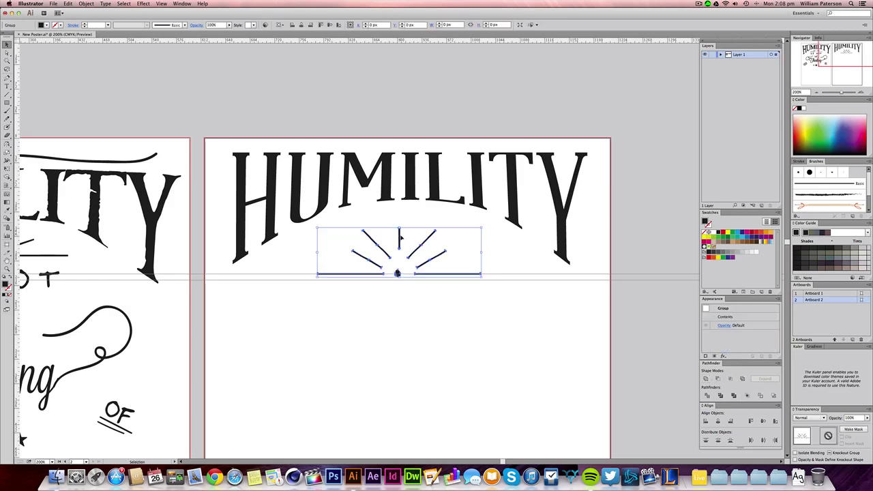
pyautogui.press('super+shift+g')
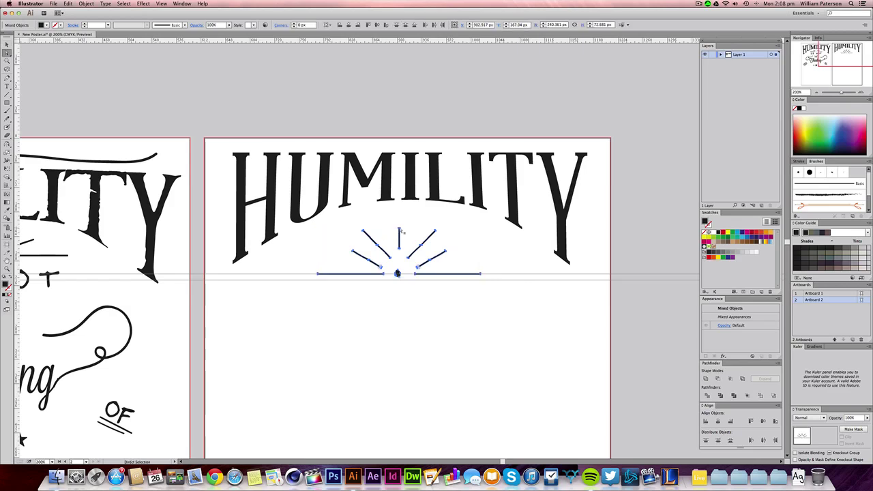
# Squash the whole sunburst vertically to a height of about 55 px, keeping its width, and undo the stray move of the ray group.
pyautogui.moveTo(399, 228); pyautogui.dragTo(399, 234)
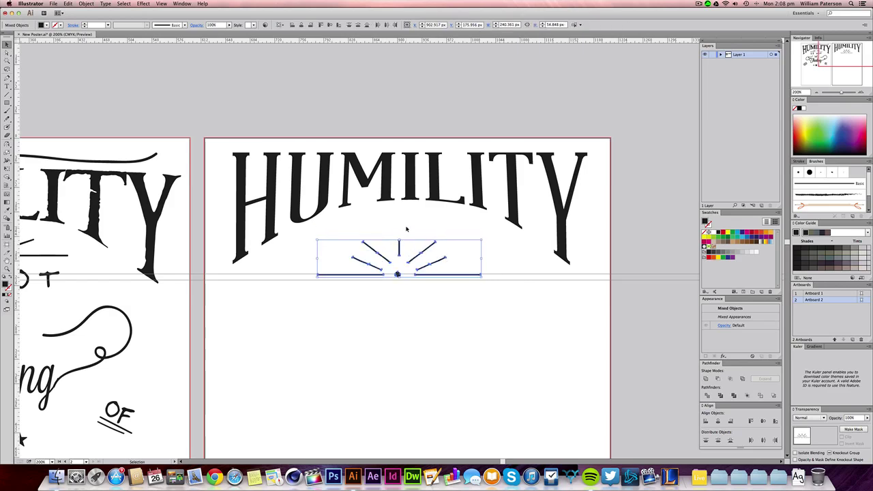
pyautogui.click(399, 231)
pyautogui.moveTo(424, 275); pyautogui.dragTo(425, 264)
pyautogui.press('super+z')
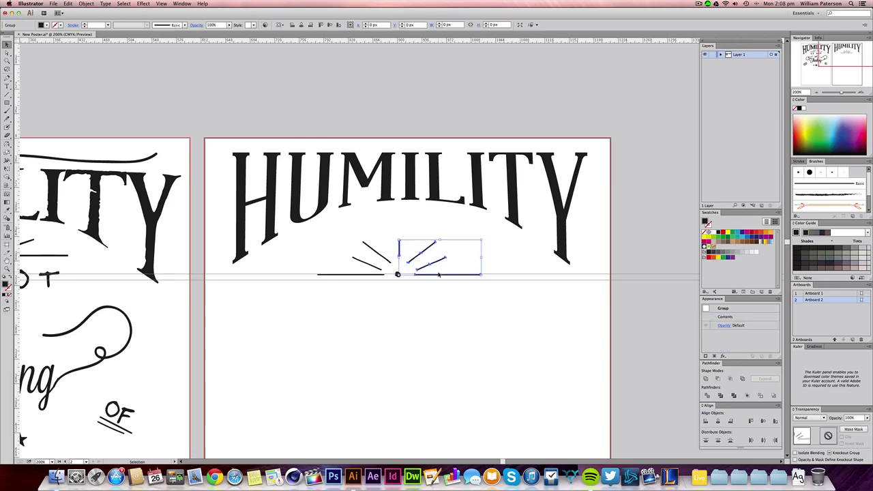
# Group all the flattened rays with the dot and move the sunburst up slightly, closer beneath the HUMILITY heading.
pyautogui.moveTo(523, 271); pyautogui.dragTo(512, 243)
pyautogui.press('super+g')
pyautogui.click(468, 292)
pyautogui.moveTo(413, 259); pyautogui.dragTo(418, 241)
pyautogui.click(453, 278)
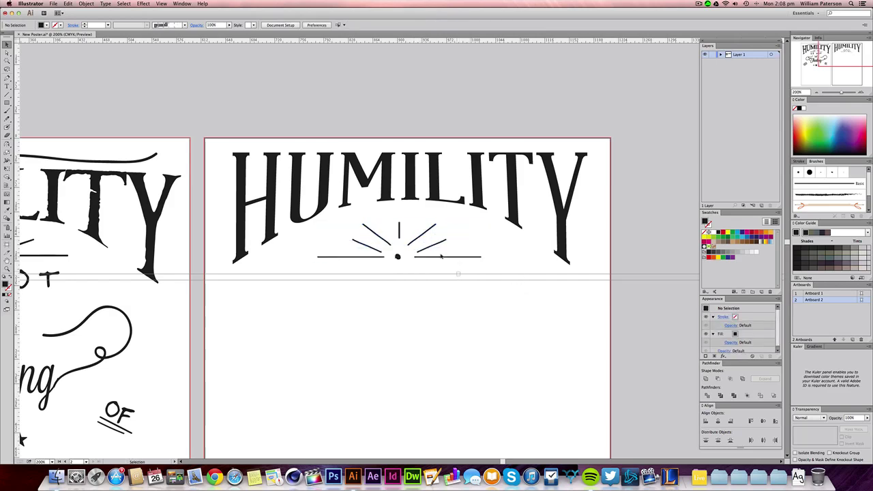
pyautogui.moveTo(422, 239); pyautogui.dragTo(421, 250)
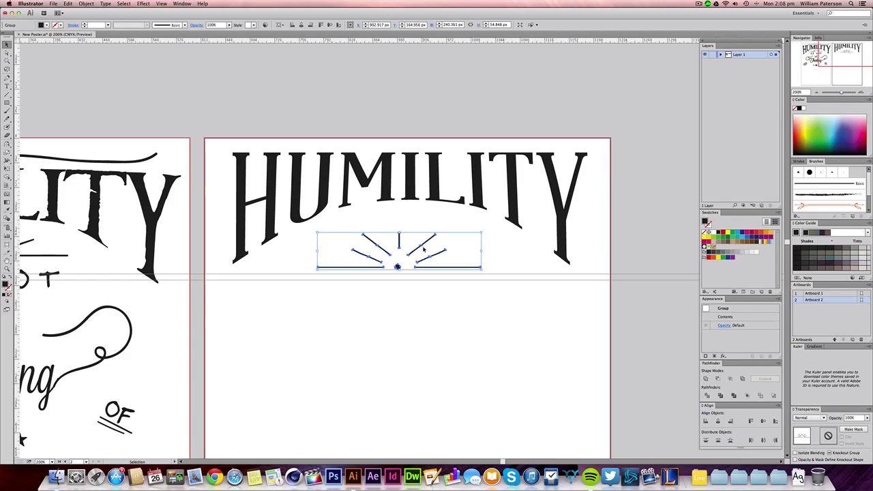
# Examine the Thinking lettering, its side swirls and the small L-shaped flourish above it on the original artboard.
pyautogui.press('space')
pyautogui.moveTo(216, 373); pyautogui.dragTo(395, 294)
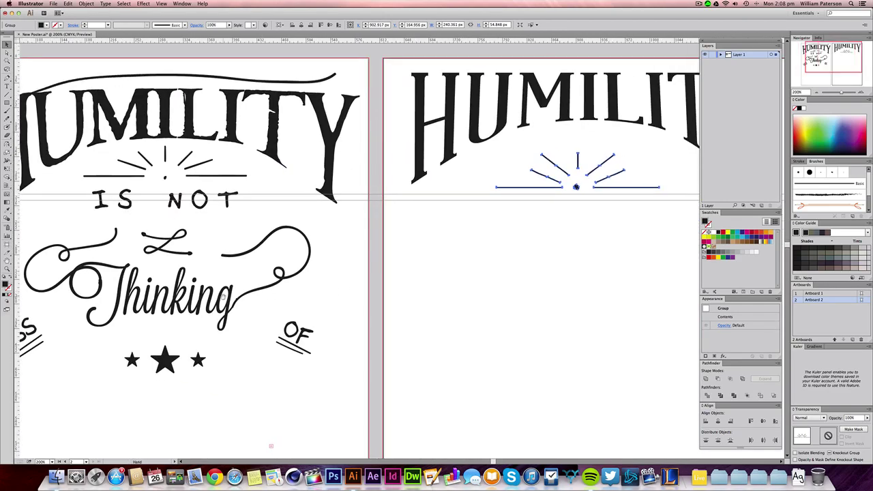
pyautogui.moveTo(224, 294); pyautogui.dragTo(415, 276)
pyautogui.press('space')
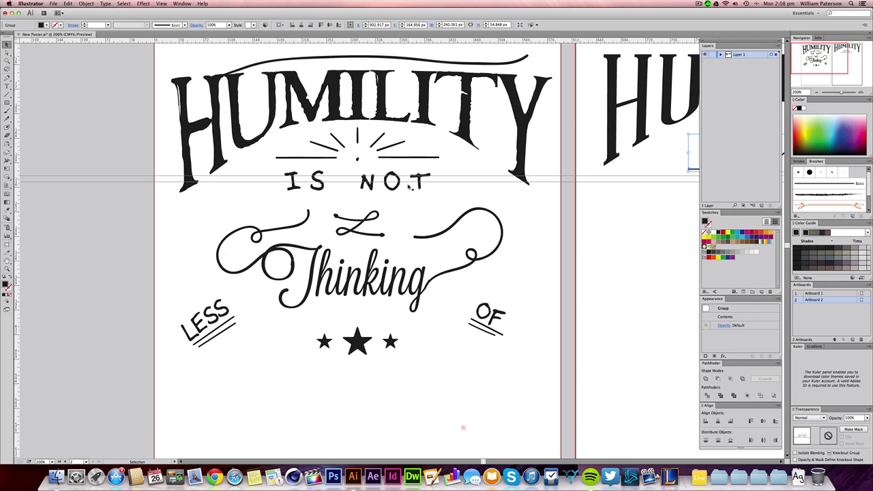
pyautogui.press('super+minus')
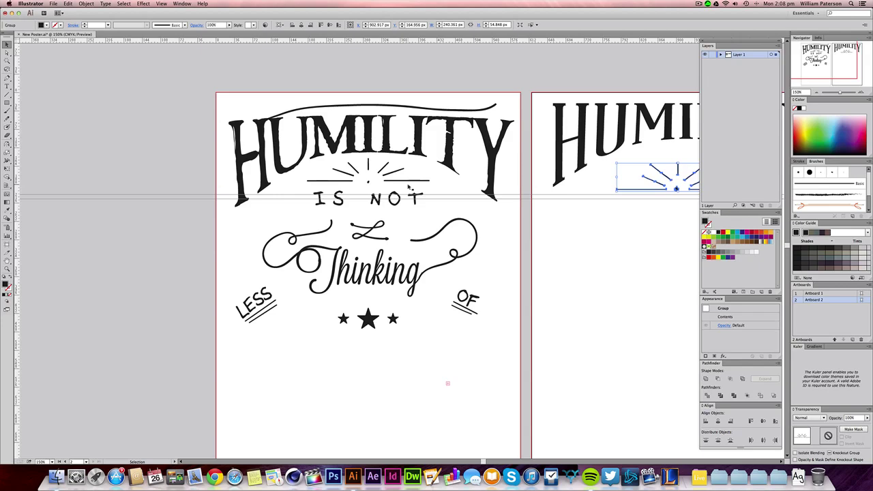
pyautogui.press('z')
pyautogui.moveTo(513, 225); pyautogui.dragTo(272, 331)
pyautogui.press('space')
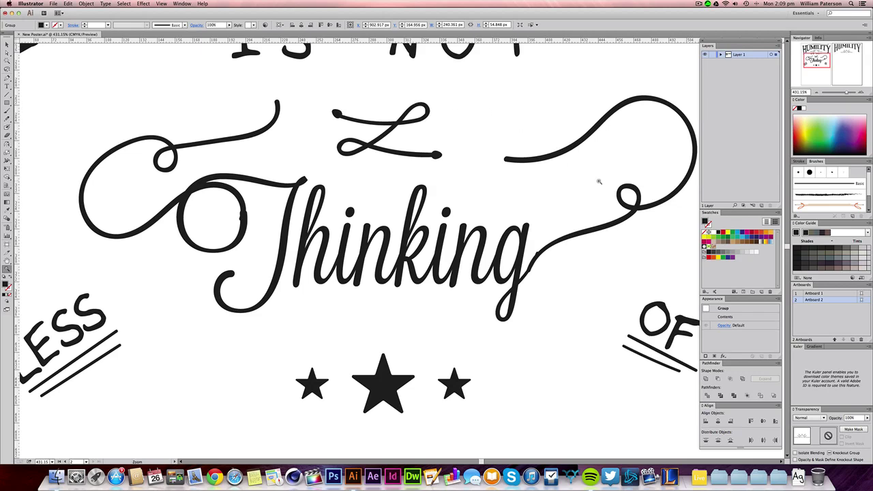
pyautogui.press('v')
pyautogui.click(392, 120)
pyautogui.click(389, 134)
pyautogui.moveTo(389, 134); pyautogui.dragTo(399, 176)
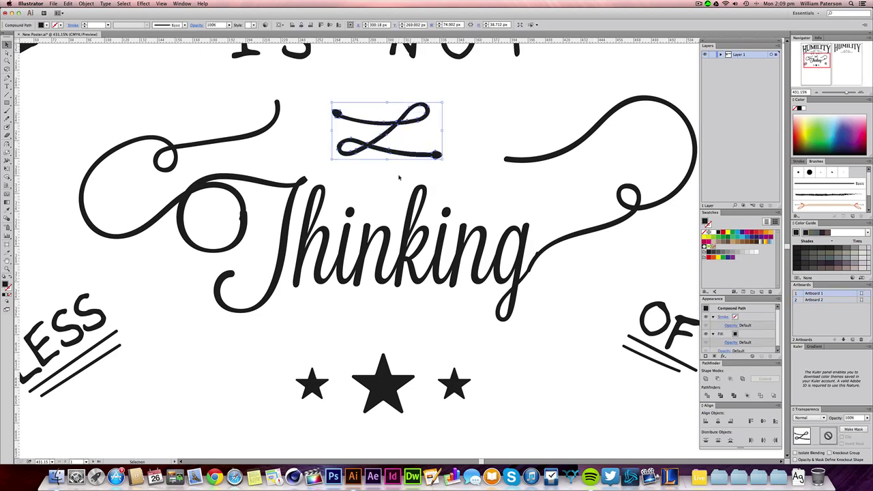
pyautogui.click(399, 178)
# Examine the stars and the underlined LESS and OF words on the original artboard.
pyautogui.press('space')
pyautogui.moveTo(403, 350); pyautogui.dragTo(400, 320)
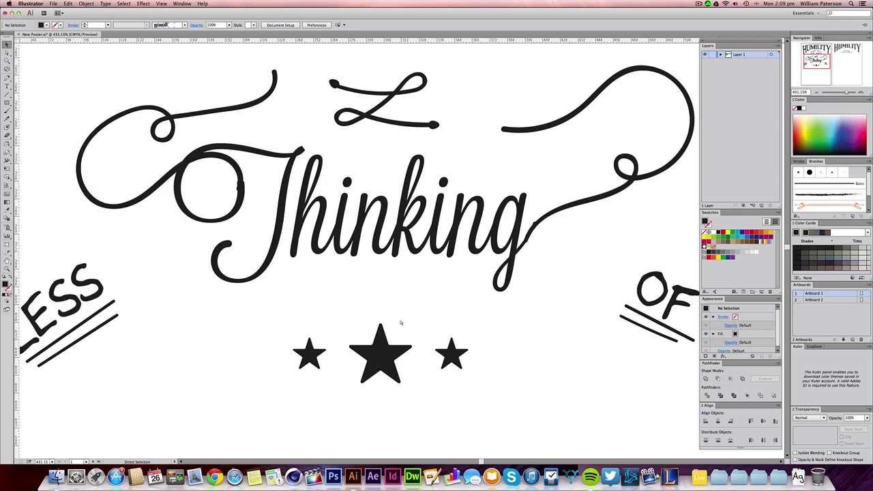
pyautogui.press('super+minus')
pyautogui.press('super+minus')
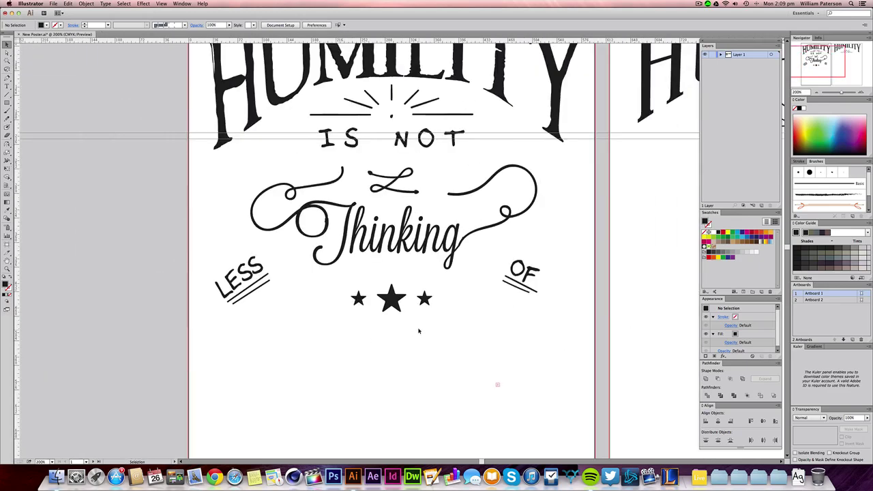
pyautogui.moveTo(419, 330); pyautogui.dragTo(388, 298)
pyautogui.click(295, 358)
pyautogui.moveTo(270, 330)
pyautogui.mouseDown()
pyautogui.moveTo(238, 273)
pyautogui.moveTo(209, 249)
pyautogui.mouseUp()
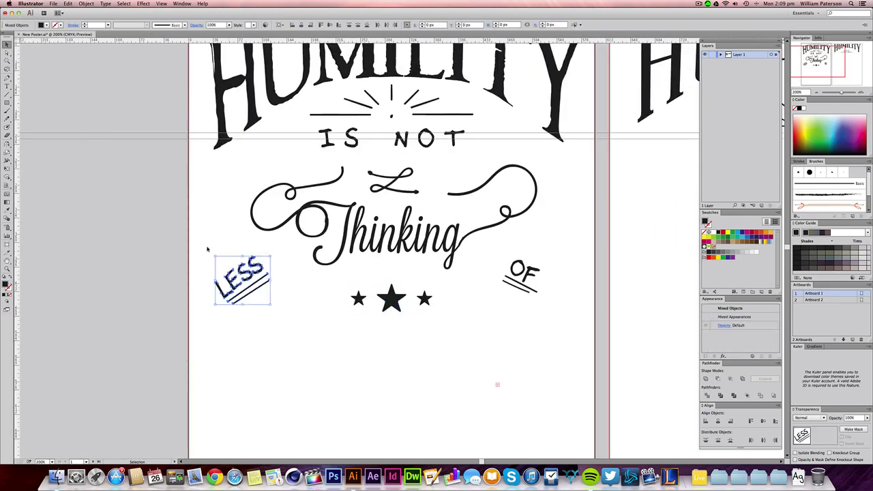
pyautogui.click(537, 281)
pyautogui.moveTo(561, 260); pyautogui.dragTo(506, 313)
pyautogui.press('super+minus')
pyautogui.press('super+minus')
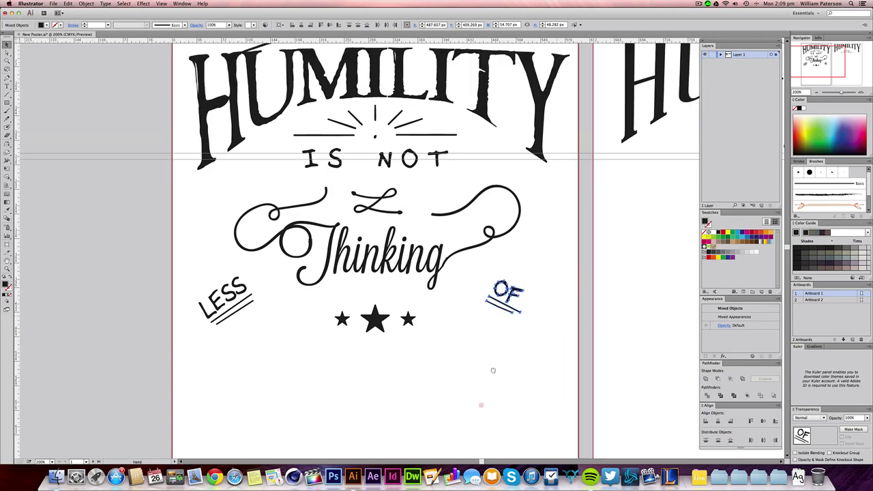
pyautogui.hscroll(-5, 470, 386)
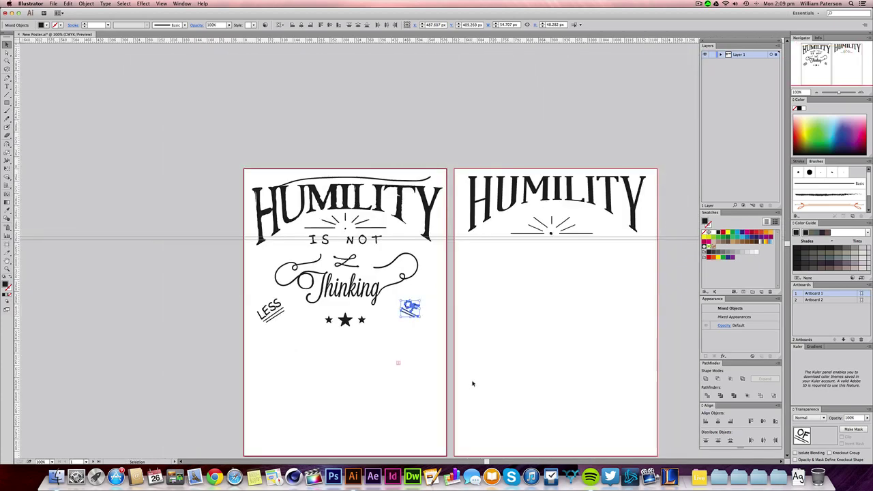
pyautogui.click(553, 360)
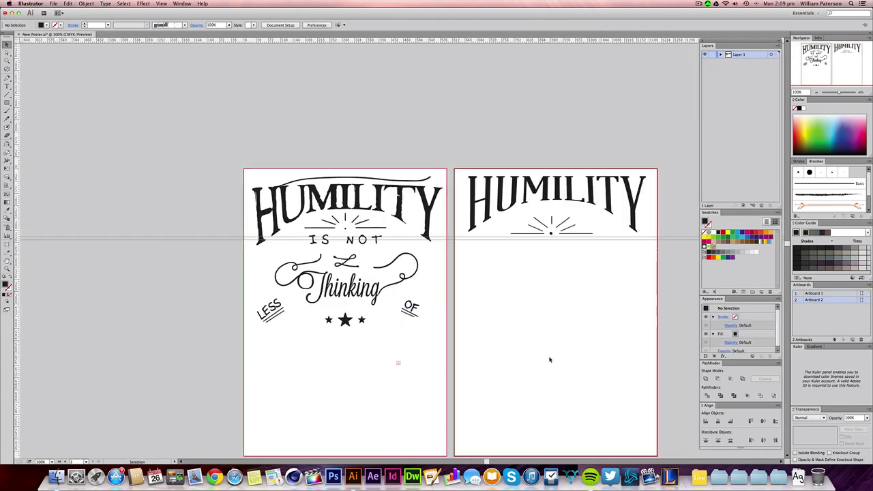
pyautogui.moveTo(570, 286); pyautogui.dragTo(597, 283)
pyautogui.click(597, 283)
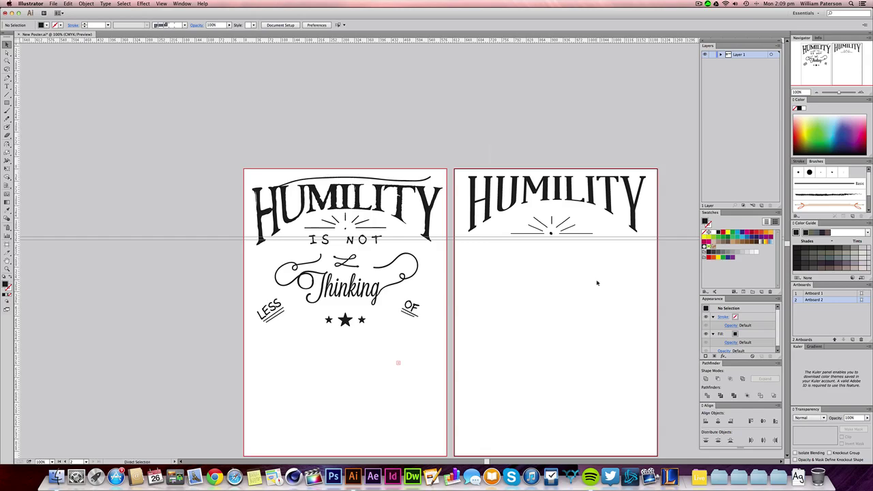
pyautogui.press('super+equal')
pyautogui.press('super+equal')
pyautogui.press('super+minus')
pyautogui.press('super+minus')
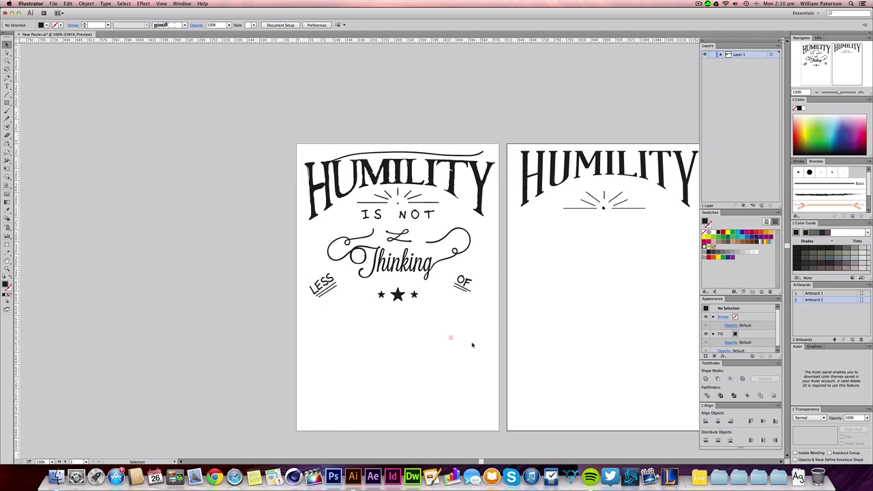
# Nudge the Thinking lettering, side swirls, LESS, OF and stars down about 15 px on the original artboard, leaving the L-shaped flourish in place.
pyautogui.moveTo(524, 350); pyautogui.dragTo(284, 267)
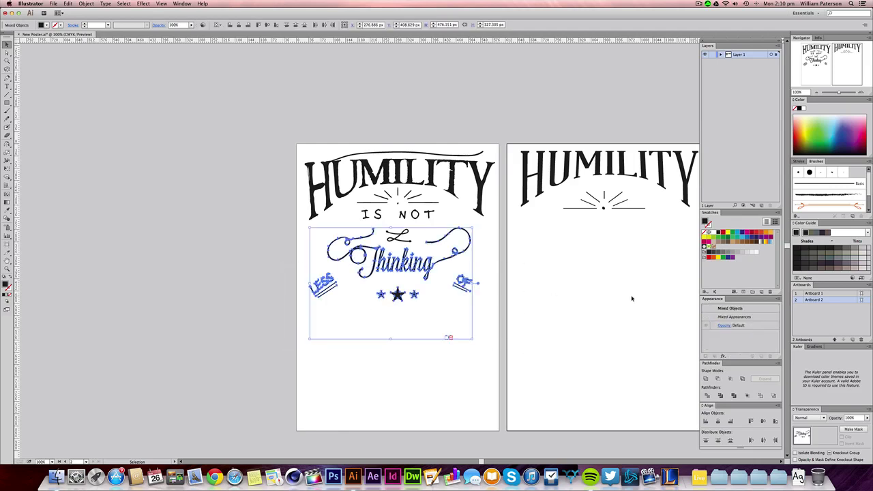
pyautogui.press('Down')
pyautogui.press('Down')
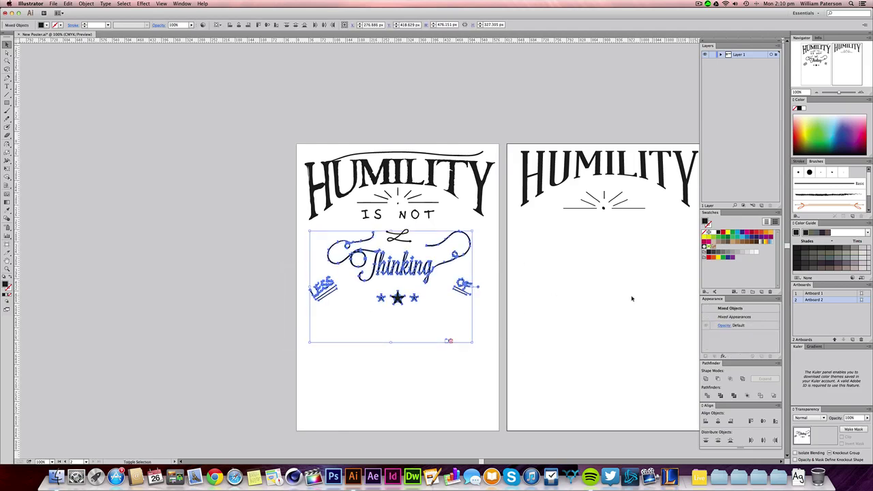
pyautogui.click(624, 301)
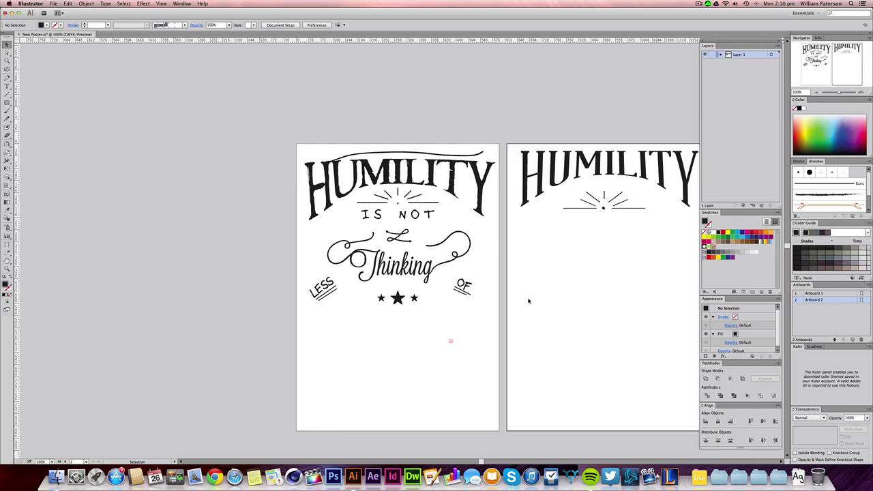
pyautogui.moveTo(529, 298); pyautogui.dragTo(273, 267)
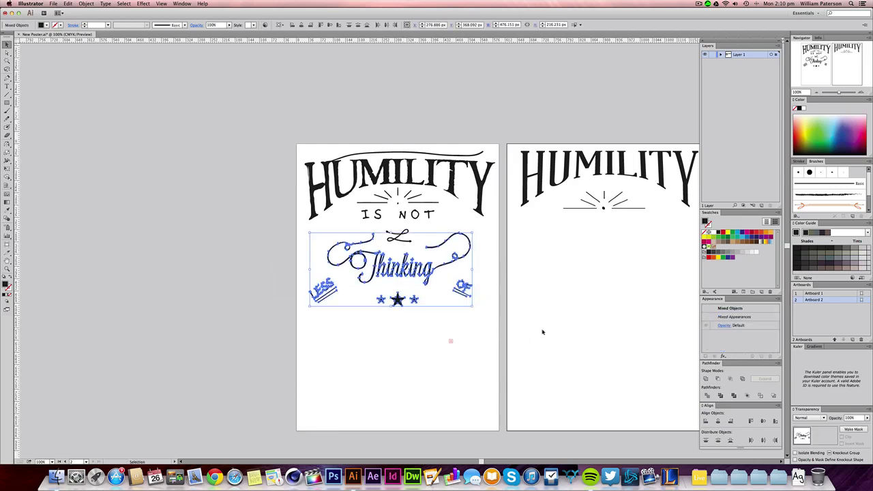
pyautogui.click(542, 332)
pyautogui.click(407, 238)
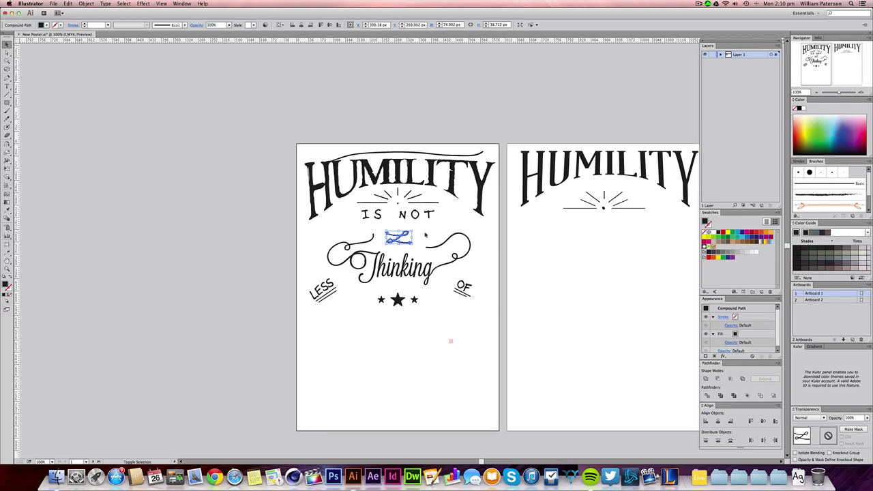
pyautogui.click(525, 259)
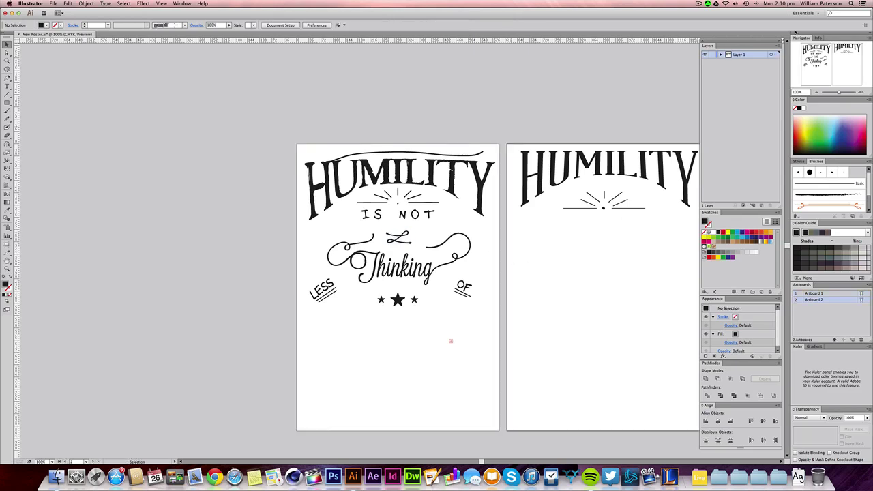
# Look through the objects and nested groups inside Layer 1.
pyautogui.click(721, 55)
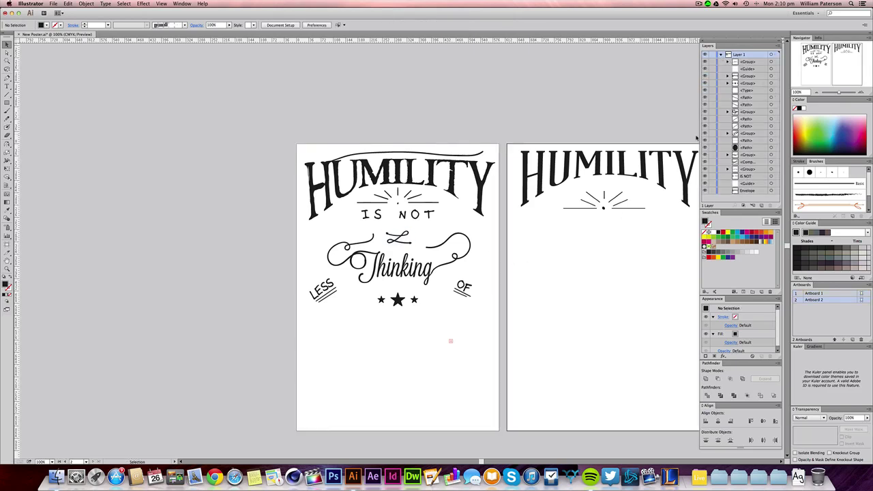
pyautogui.click(727, 61)
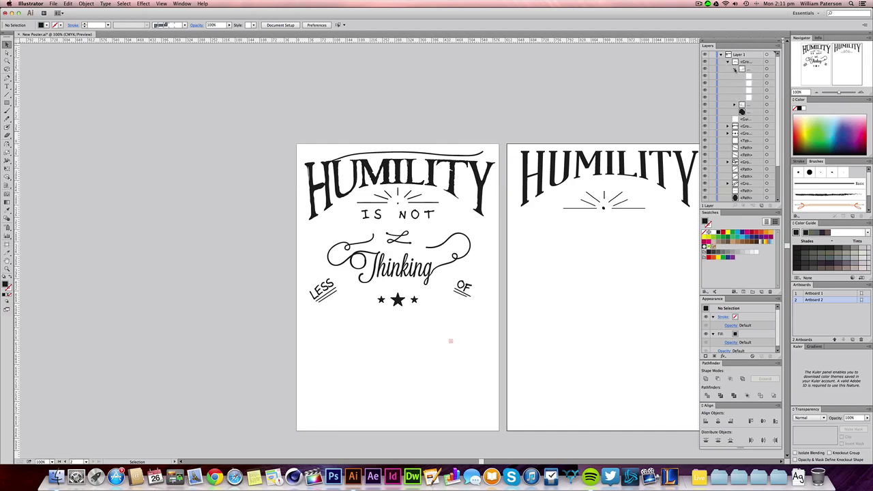
pyautogui.click(726, 61)
pyautogui.click(721, 54)
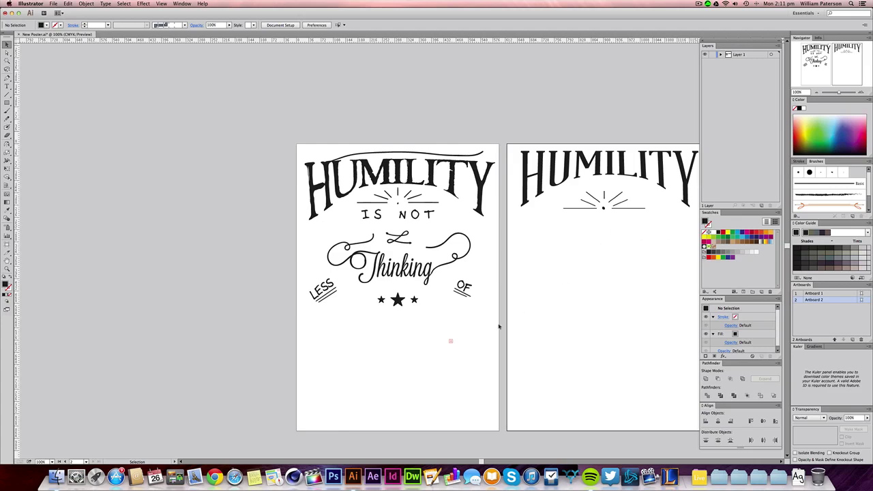
pyautogui.moveTo(487, 343); pyautogui.dragTo(470, 274)
pyautogui.click(524, 294)
pyautogui.moveTo(497, 305); pyautogui.dragTo(455, 279)
pyautogui.click(605, 326)
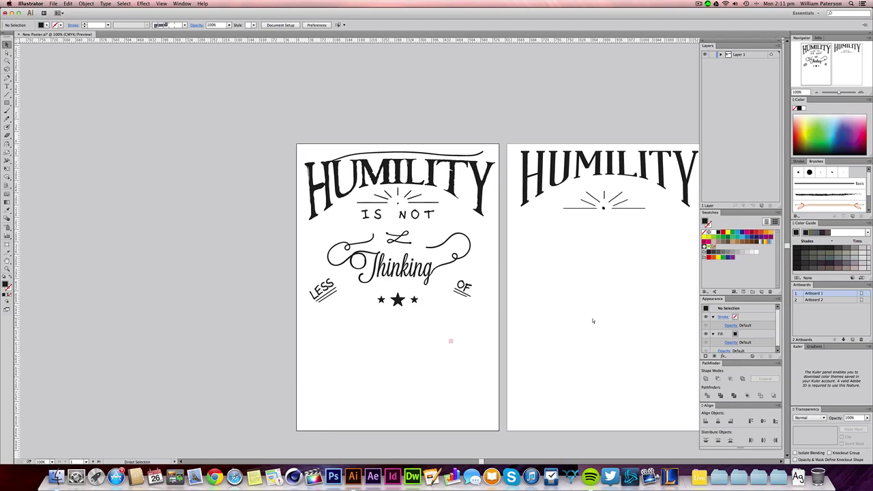
pyautogui.press('super+equal')
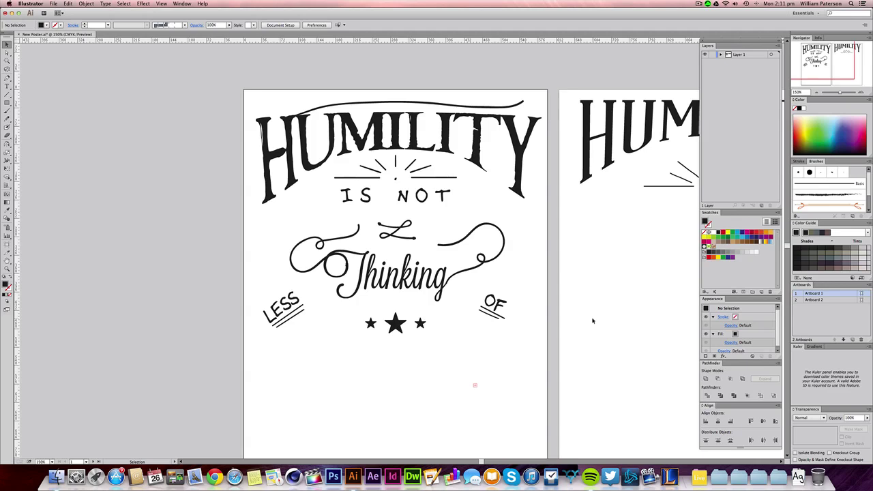
pyautogui.press('super+minus')
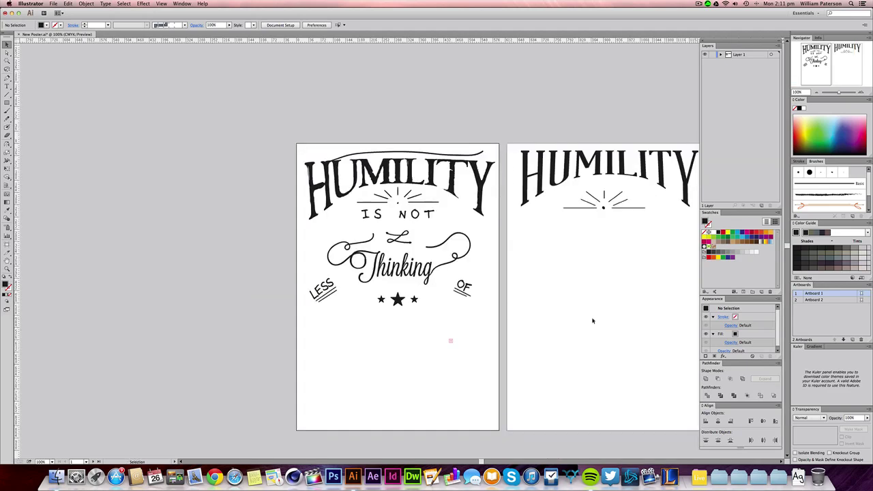